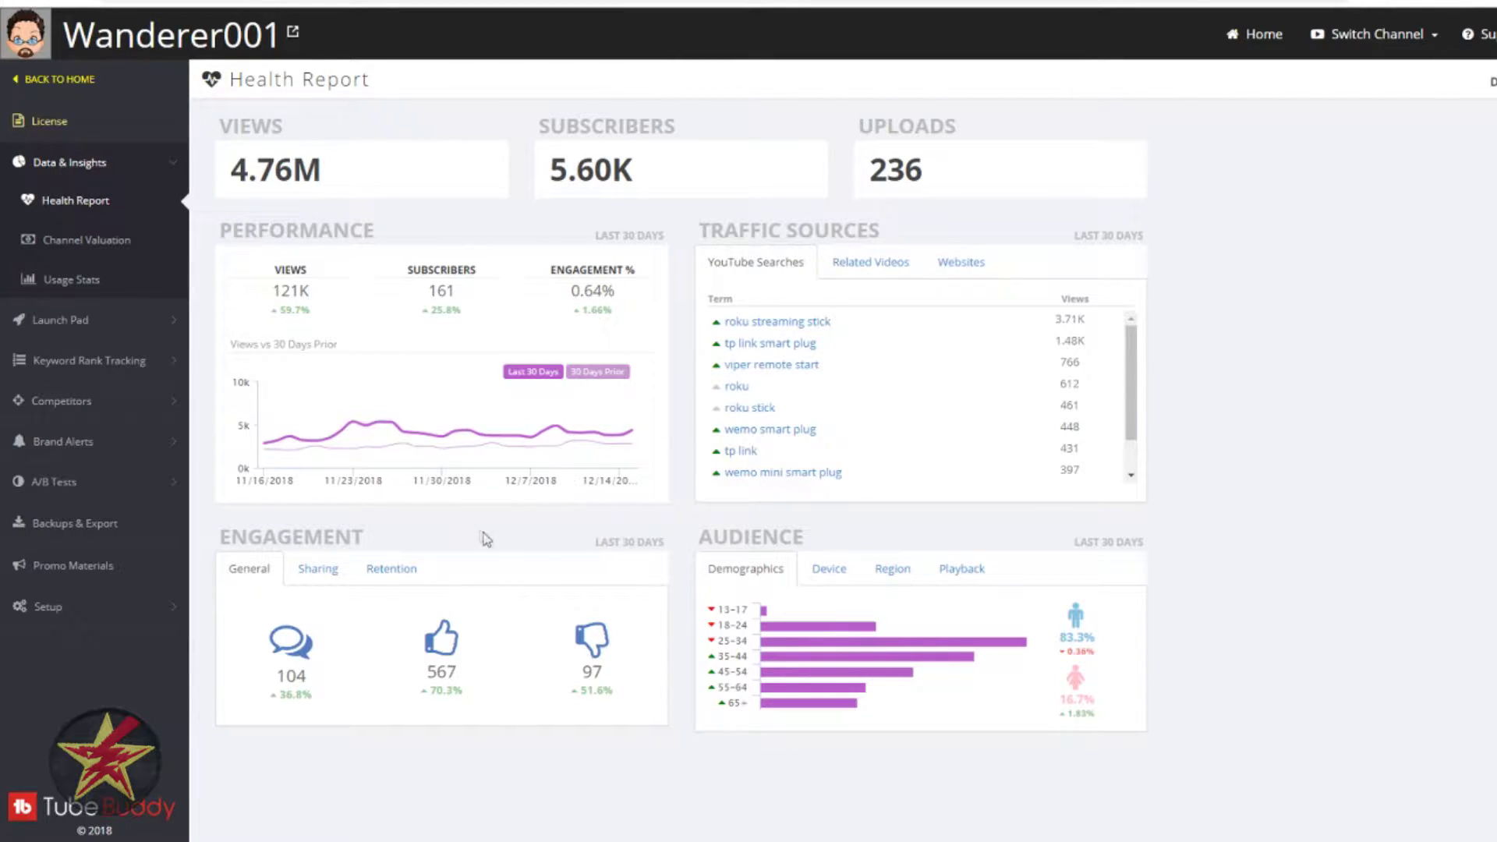
- View the channel's sharing and retention engagement, plus its traffic sources from related videos, YouTube searches and websites
{"action": "left_click", "coordinate": [318, 568]}
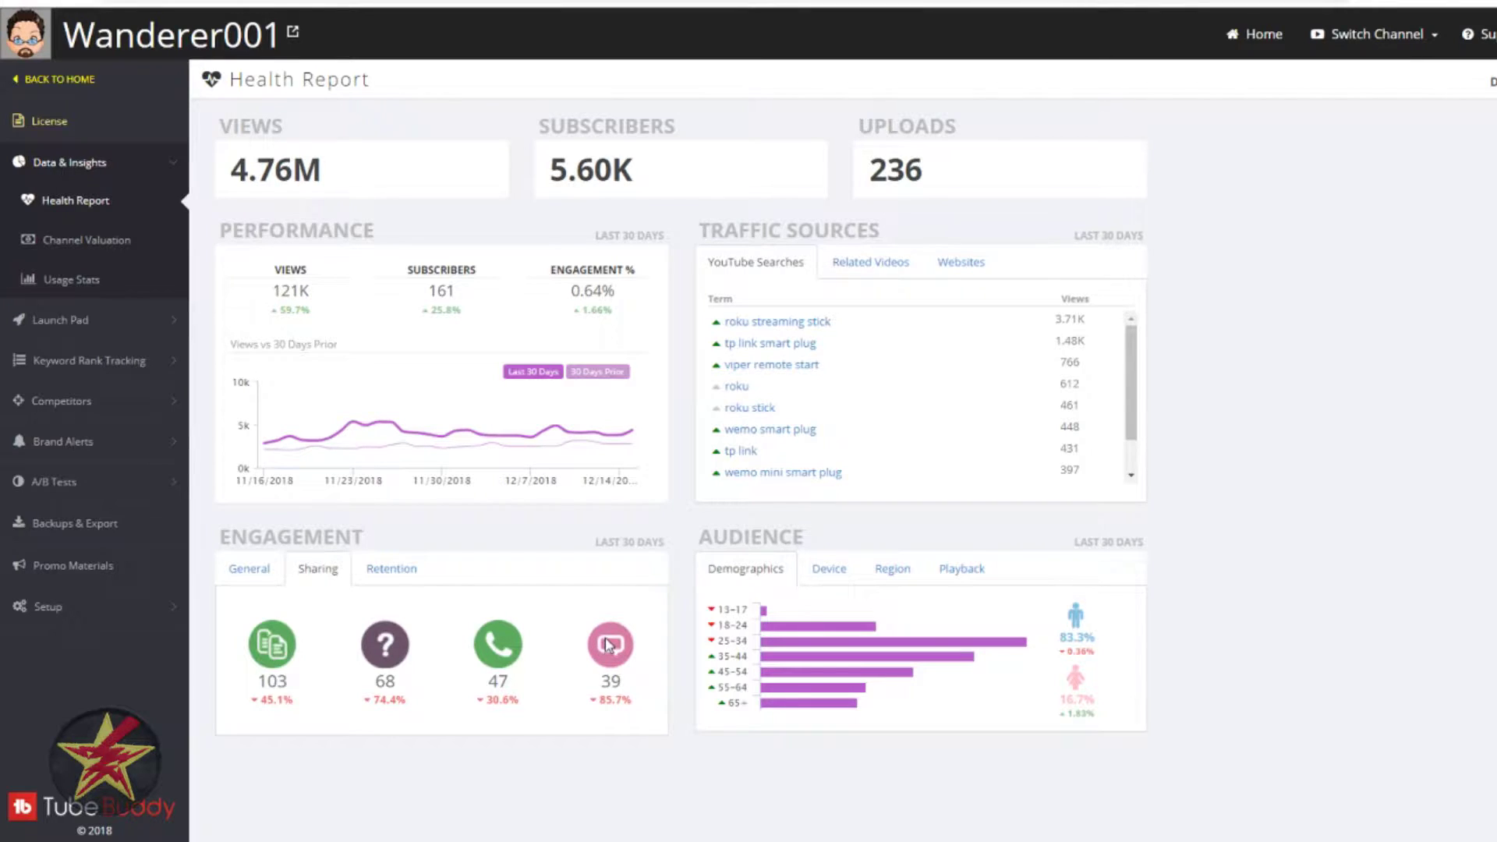
{"action": "left_click", "coordinate": [370, 574]}
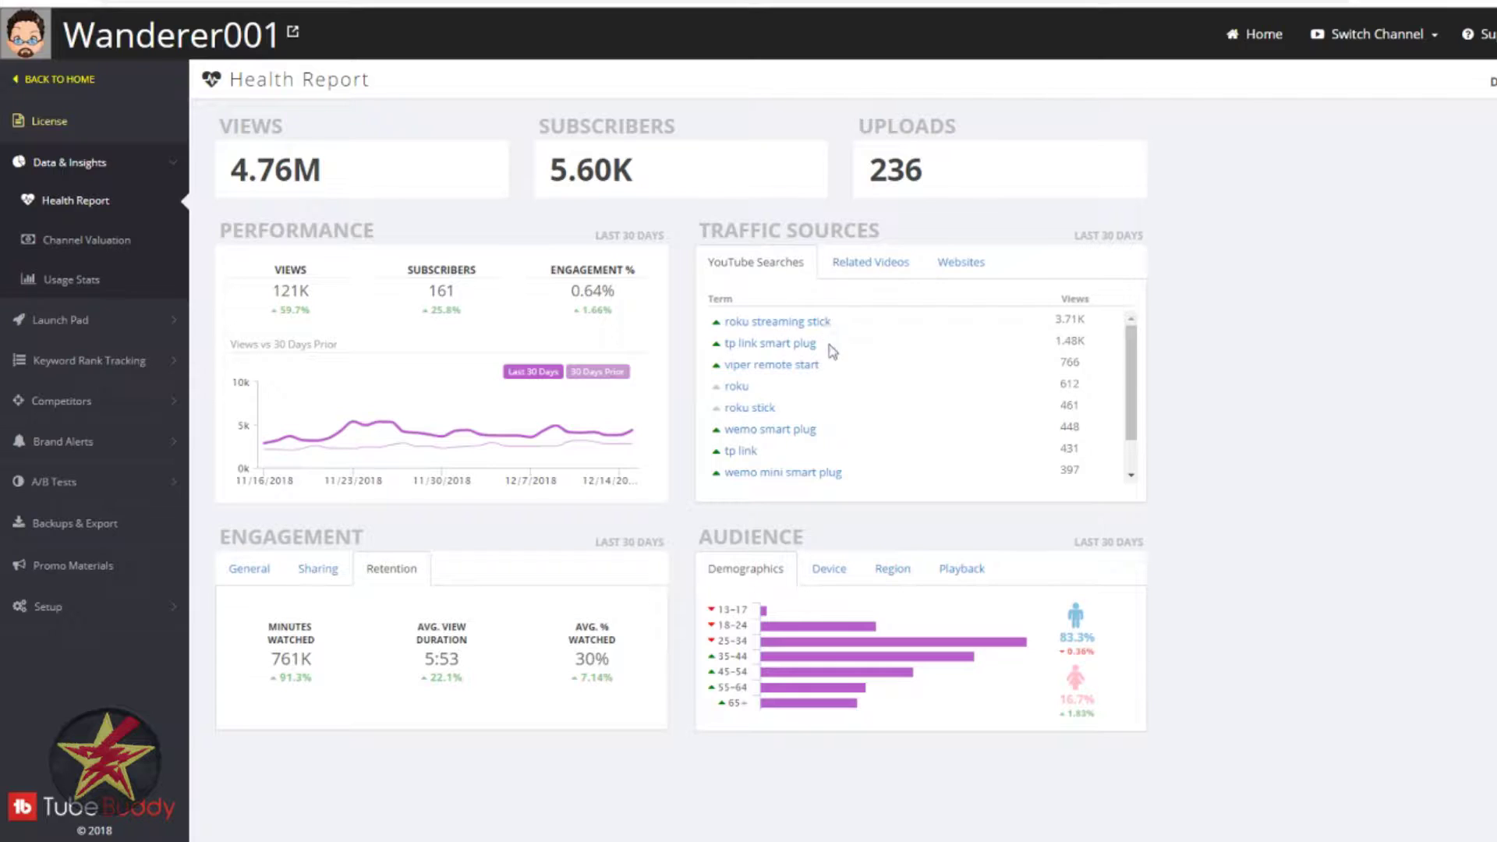
{"action": "left_click", "coordinate": [881, 264]}
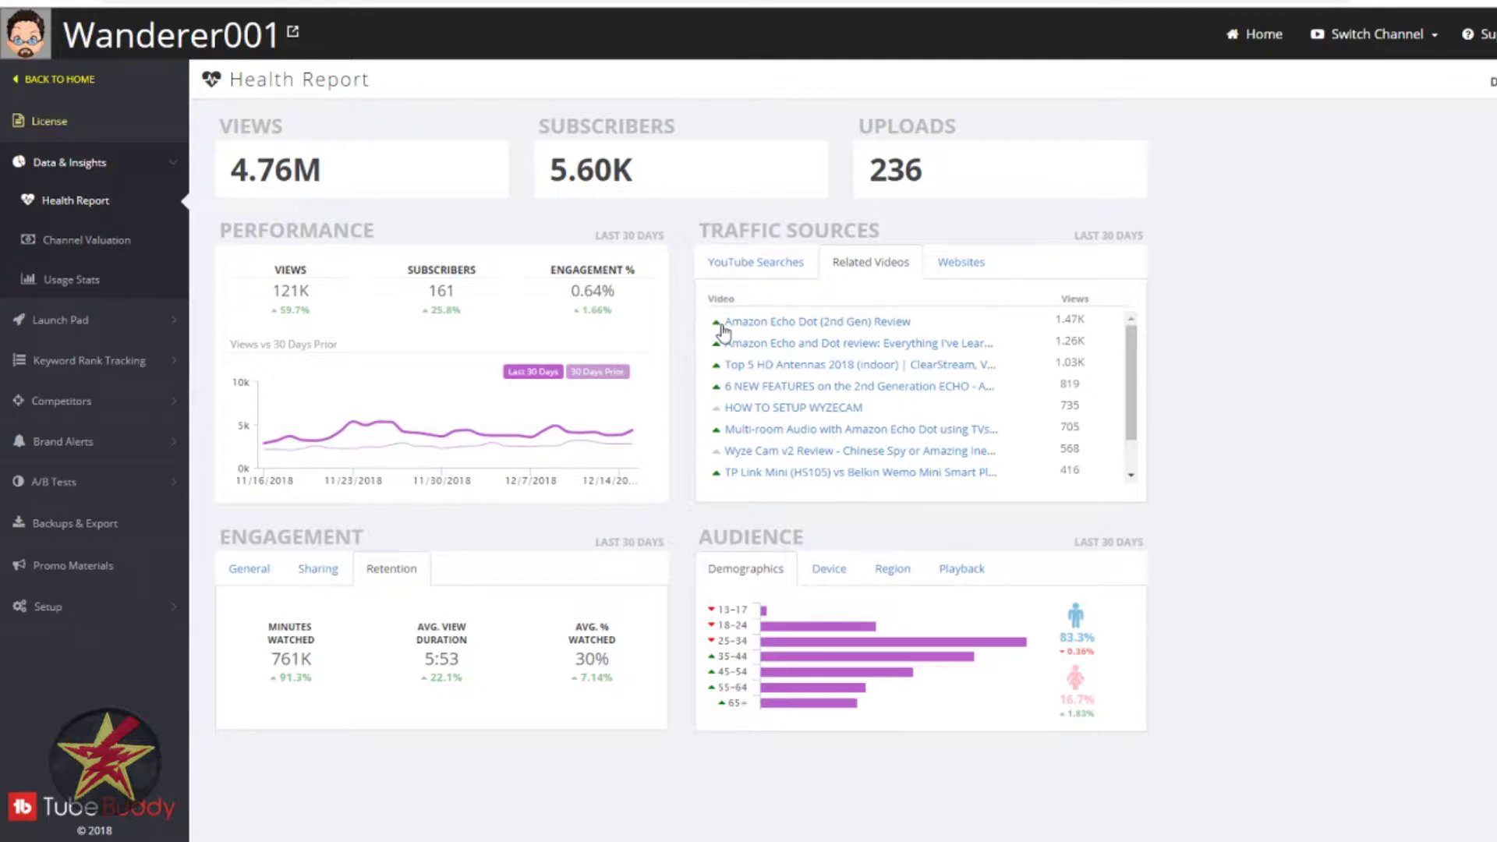
{"action": "left_click", "coordinate": [744, 269]}
{"action": "left_click", "coordinate": [873, 262]}
{"action": "left_click", "coordinate": [962, 270]}
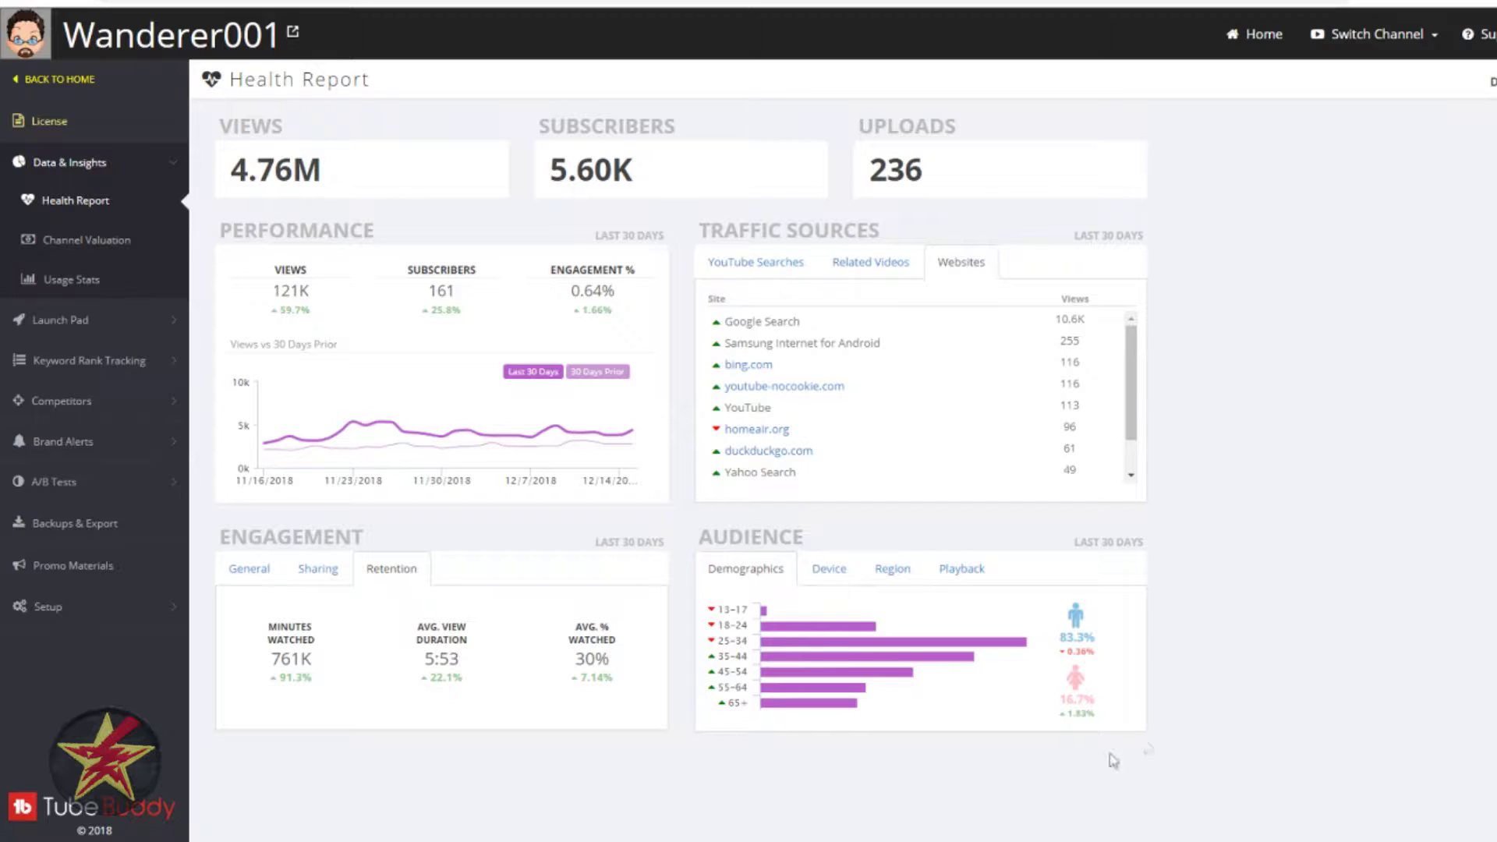
- View the channel's audience breakdown by device, region and playback location
{"action": "mouse_move", "coordinate": [822, 630]}
{"action": "left_click", "coordinate": [834, 570]}
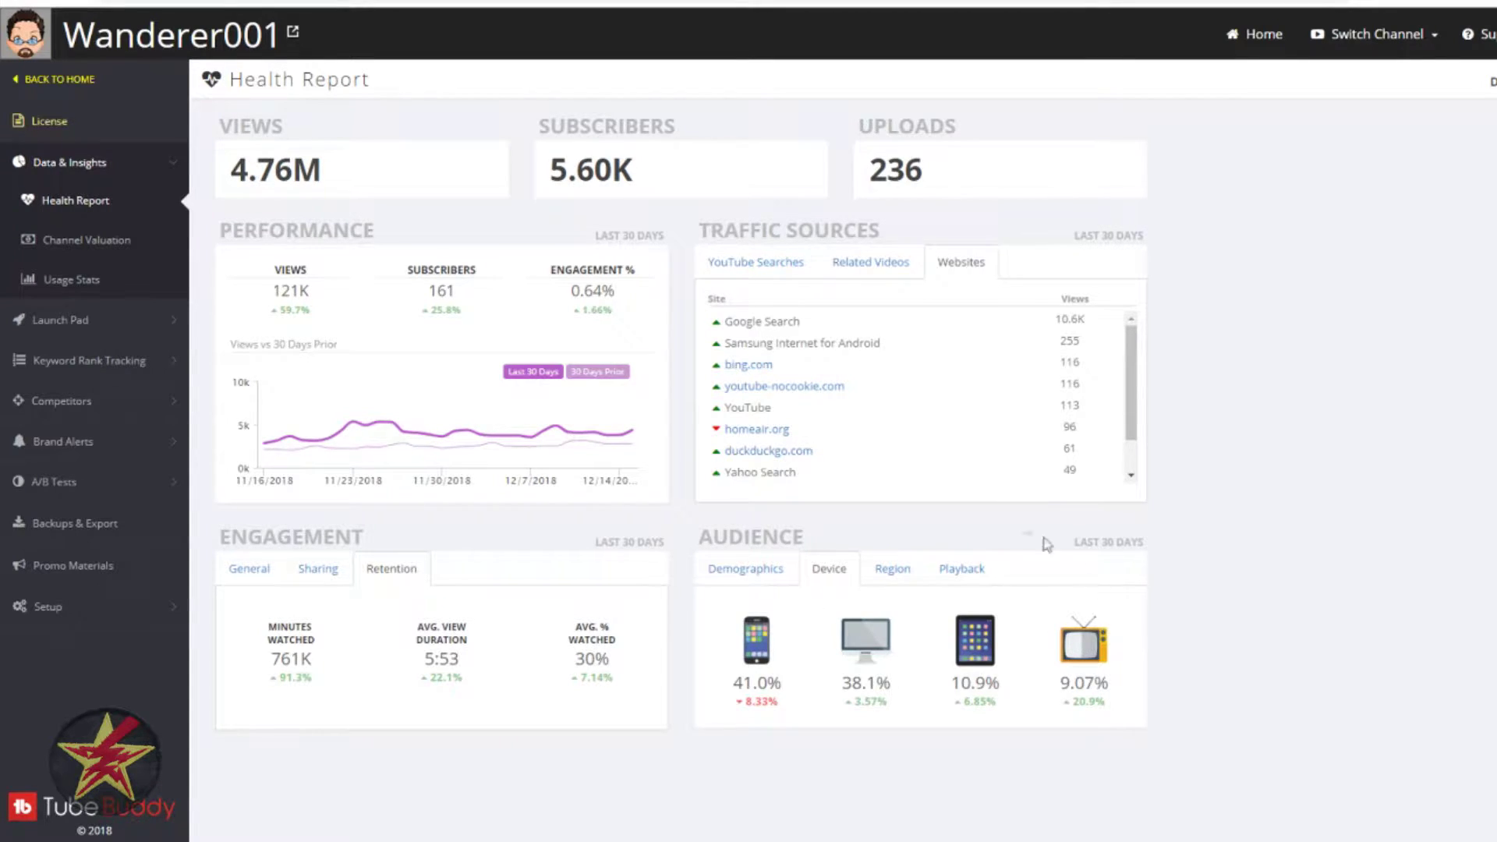
{"action": "left_click", "coordinate": [904, 568]}
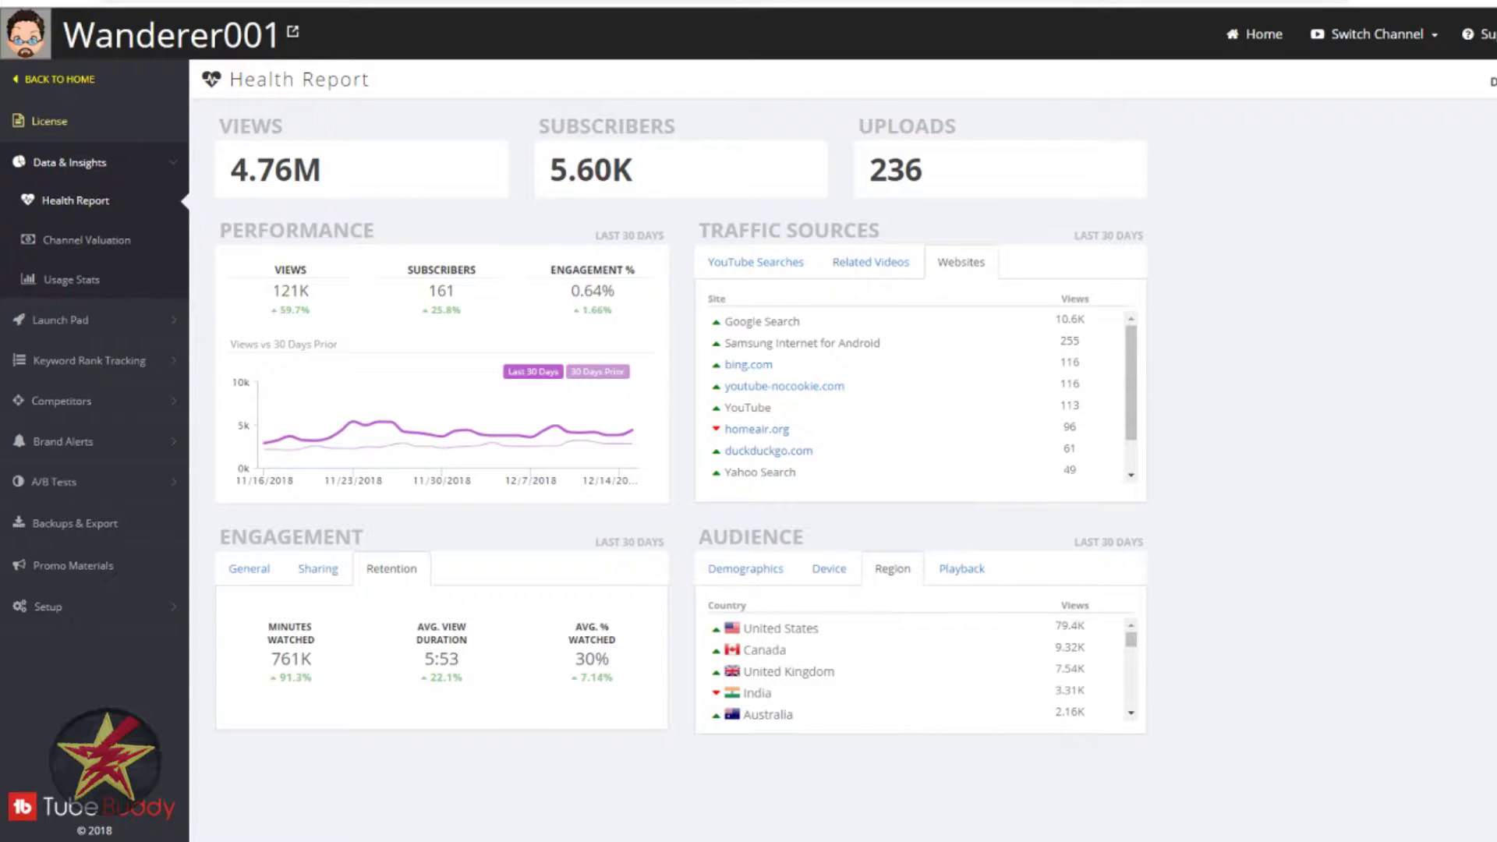
{"action": "left_click", "coordinate": [961, 568]}
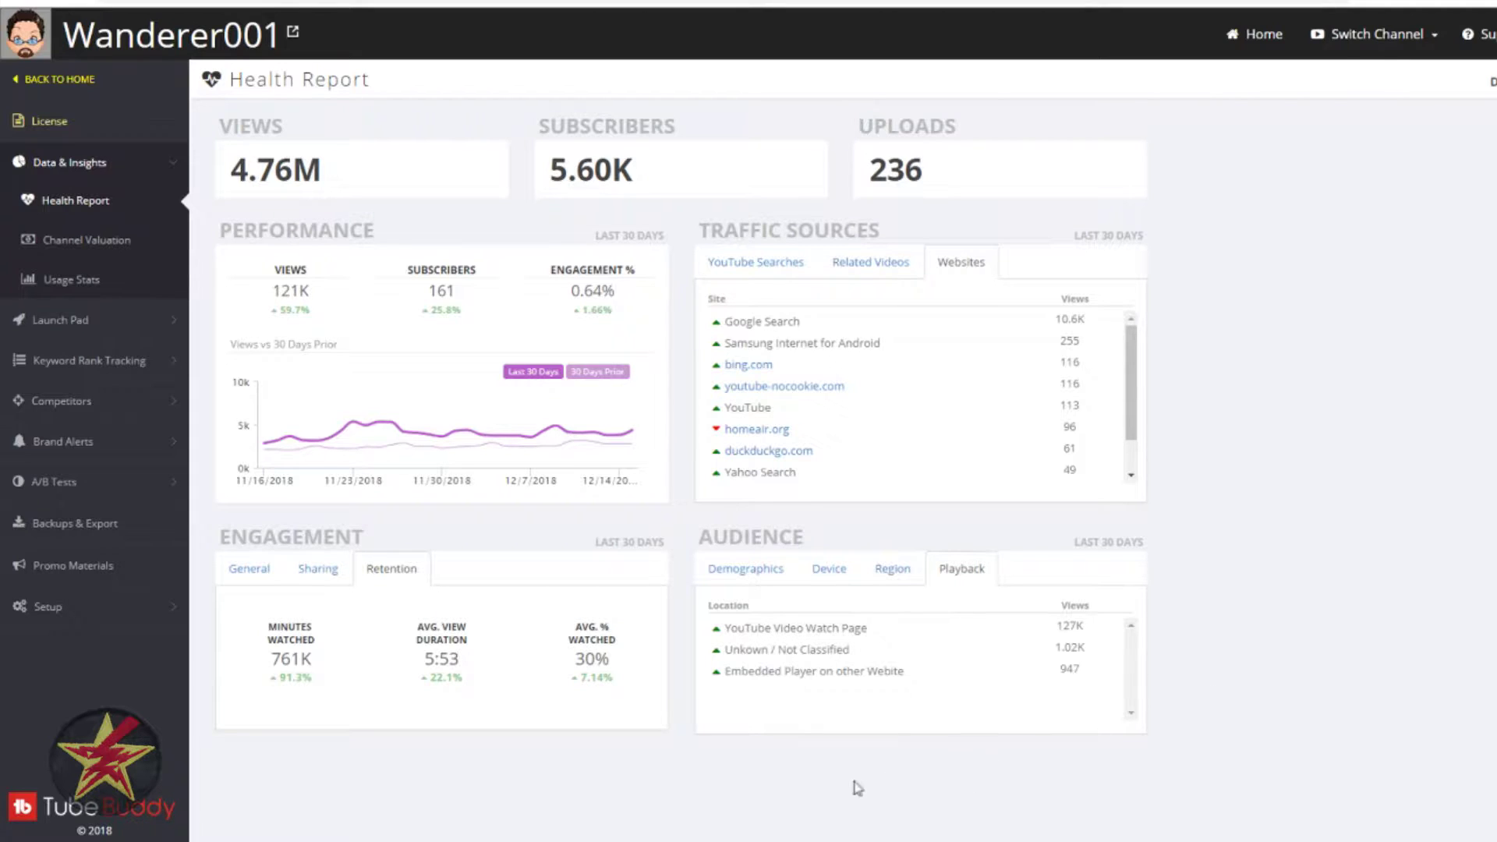
- Try to download the full channel backup from Dec 17, 2018 in CSV format
{"action": "left_click", "coordinate": [75, 523]}
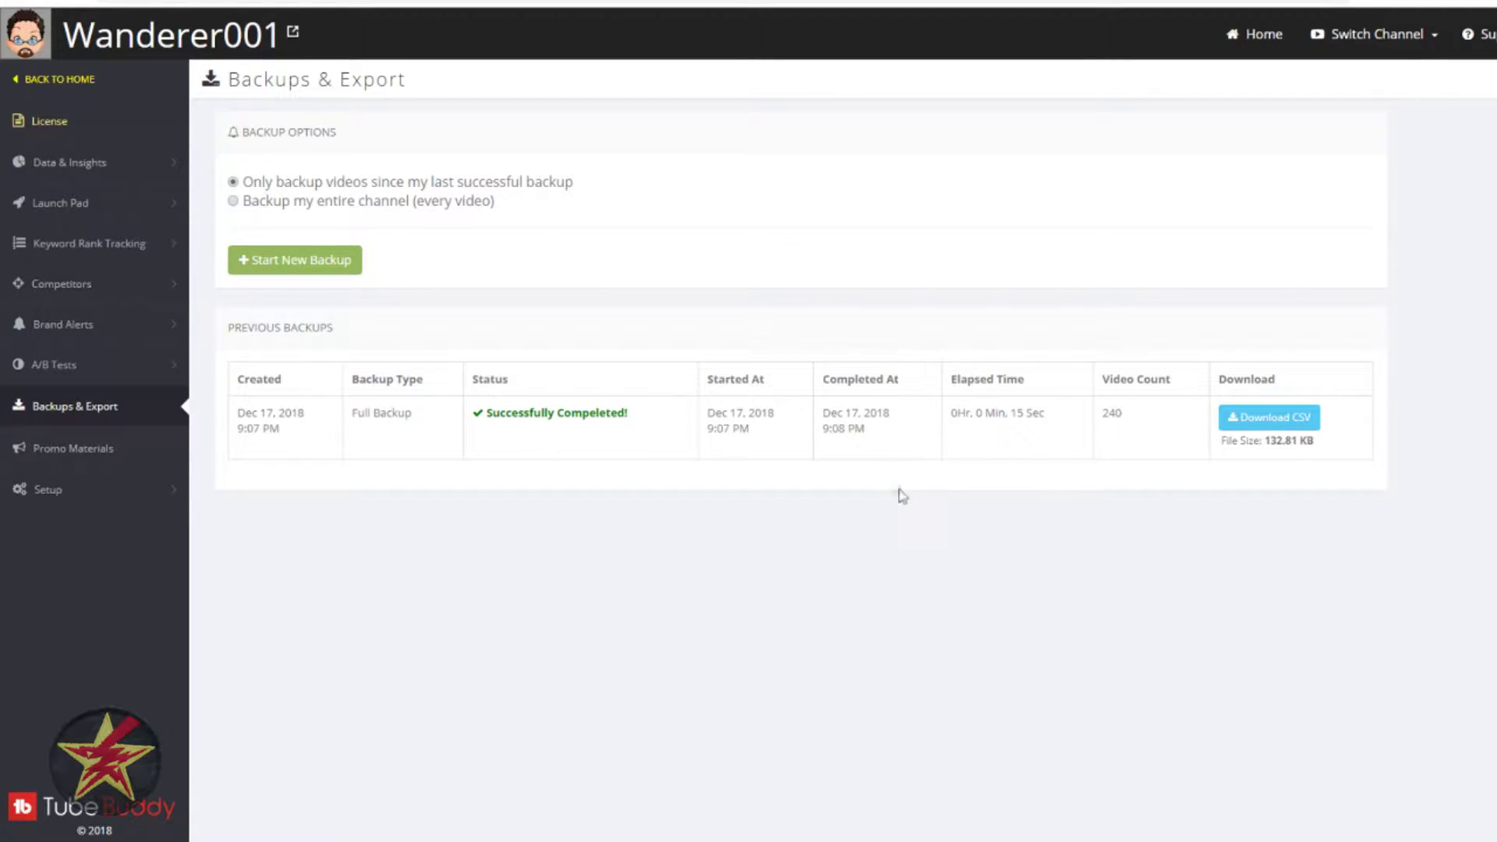
{"action": "left_click", "coordinate": [1253, 420]}
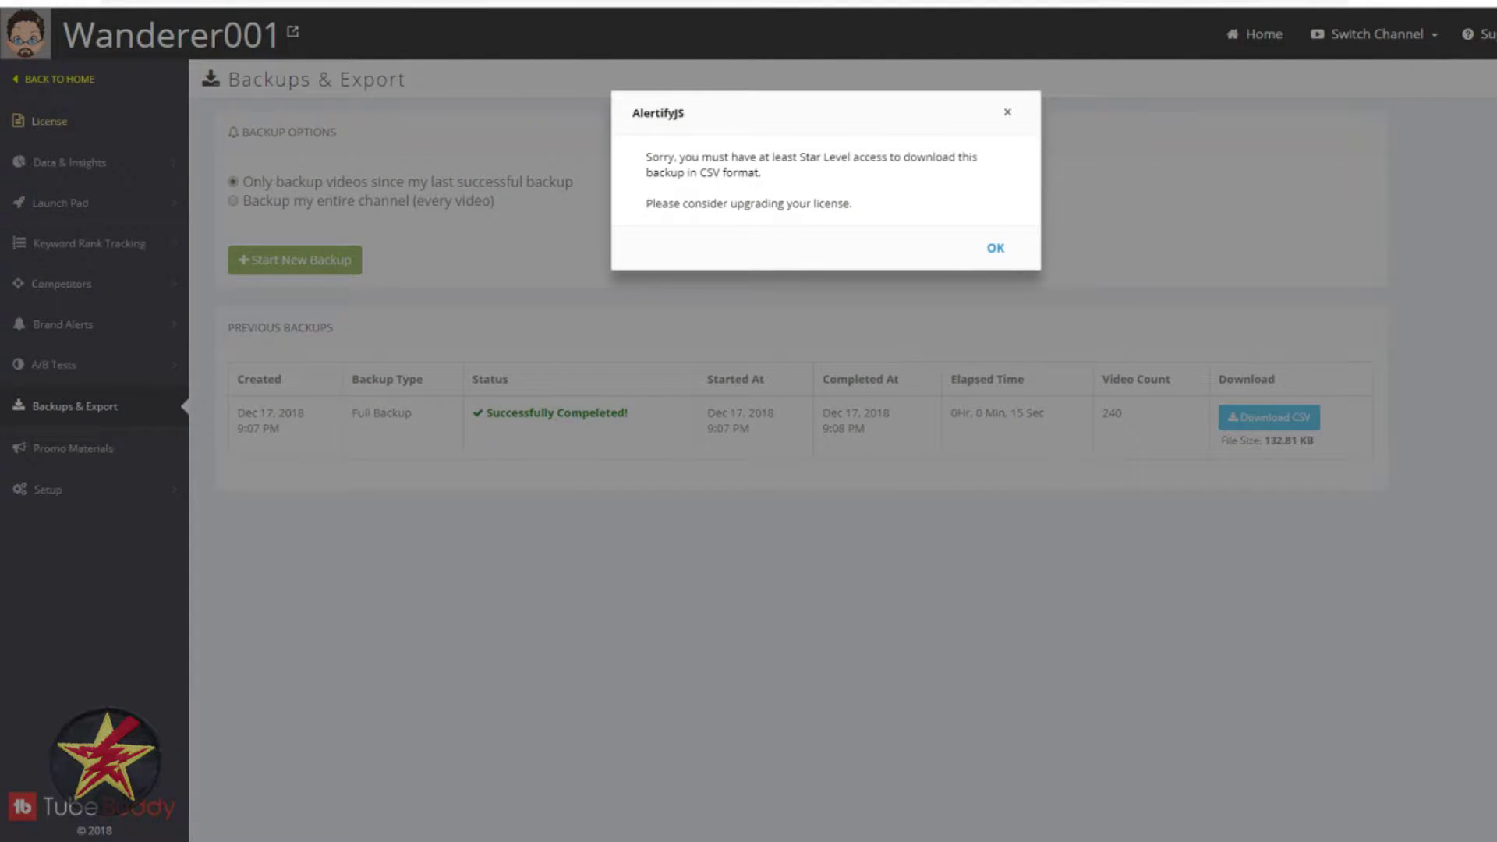
{"action": "left_click", "coordinate": [997, 250]}
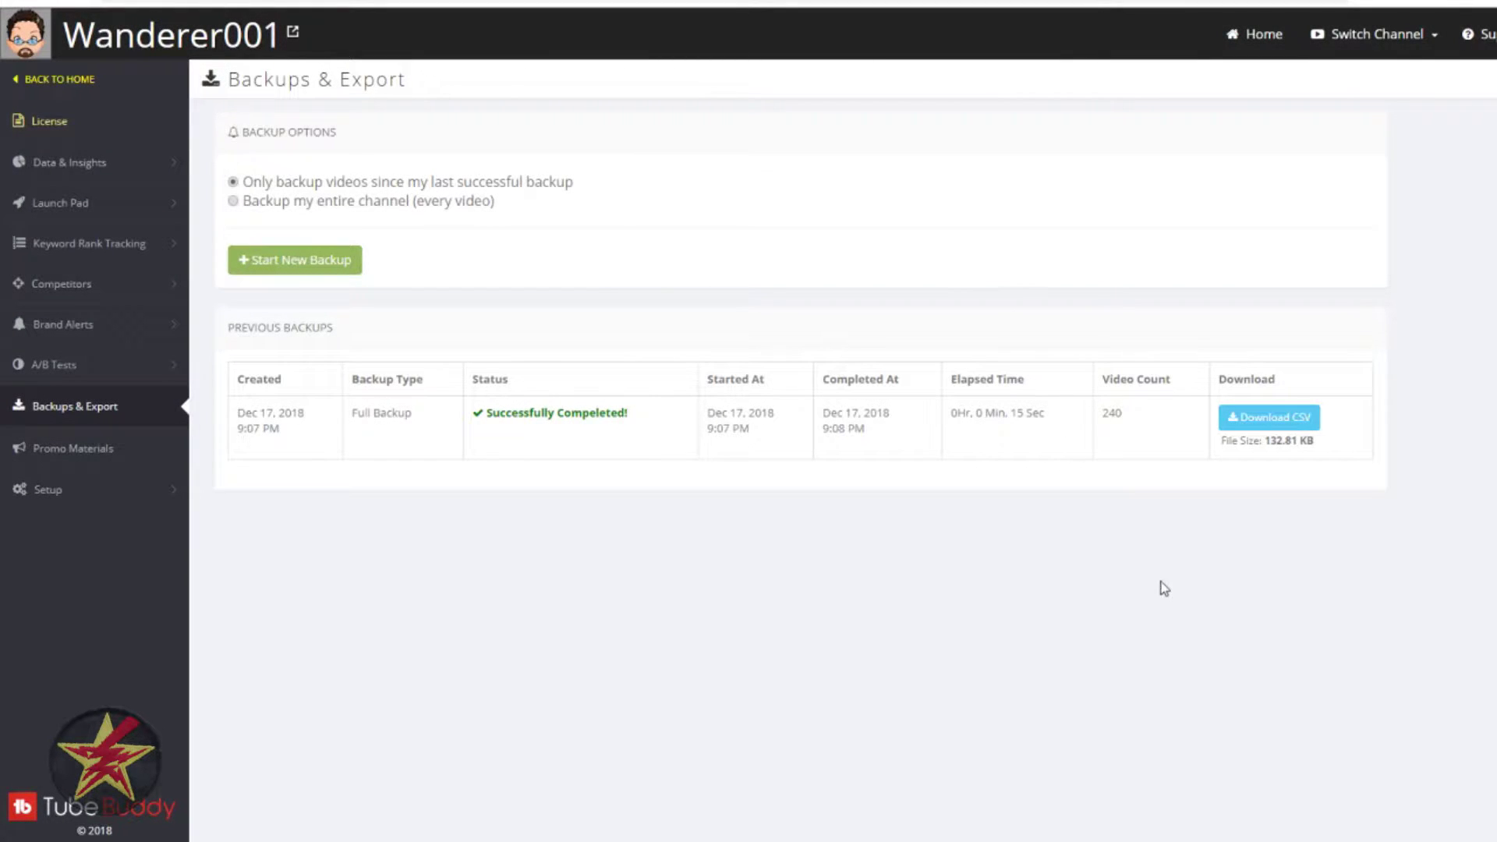
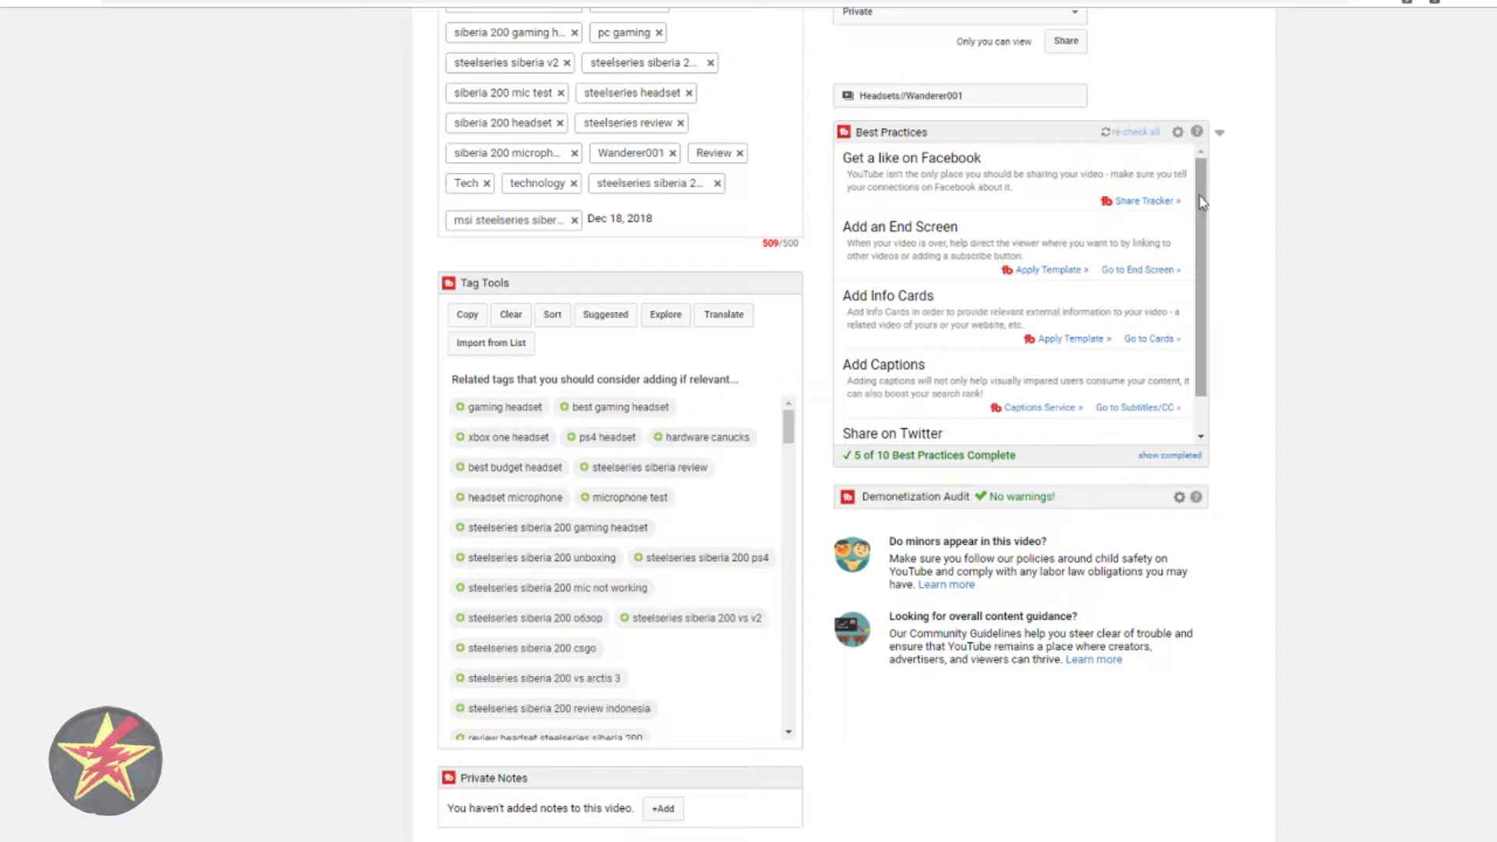
- Examine the video's Best Practices checklist, demonetization audit and suggested related tags
{"action": "left_click_drag", "start_coordinate": [1202, 202], "coordinate": [1196, 293]}
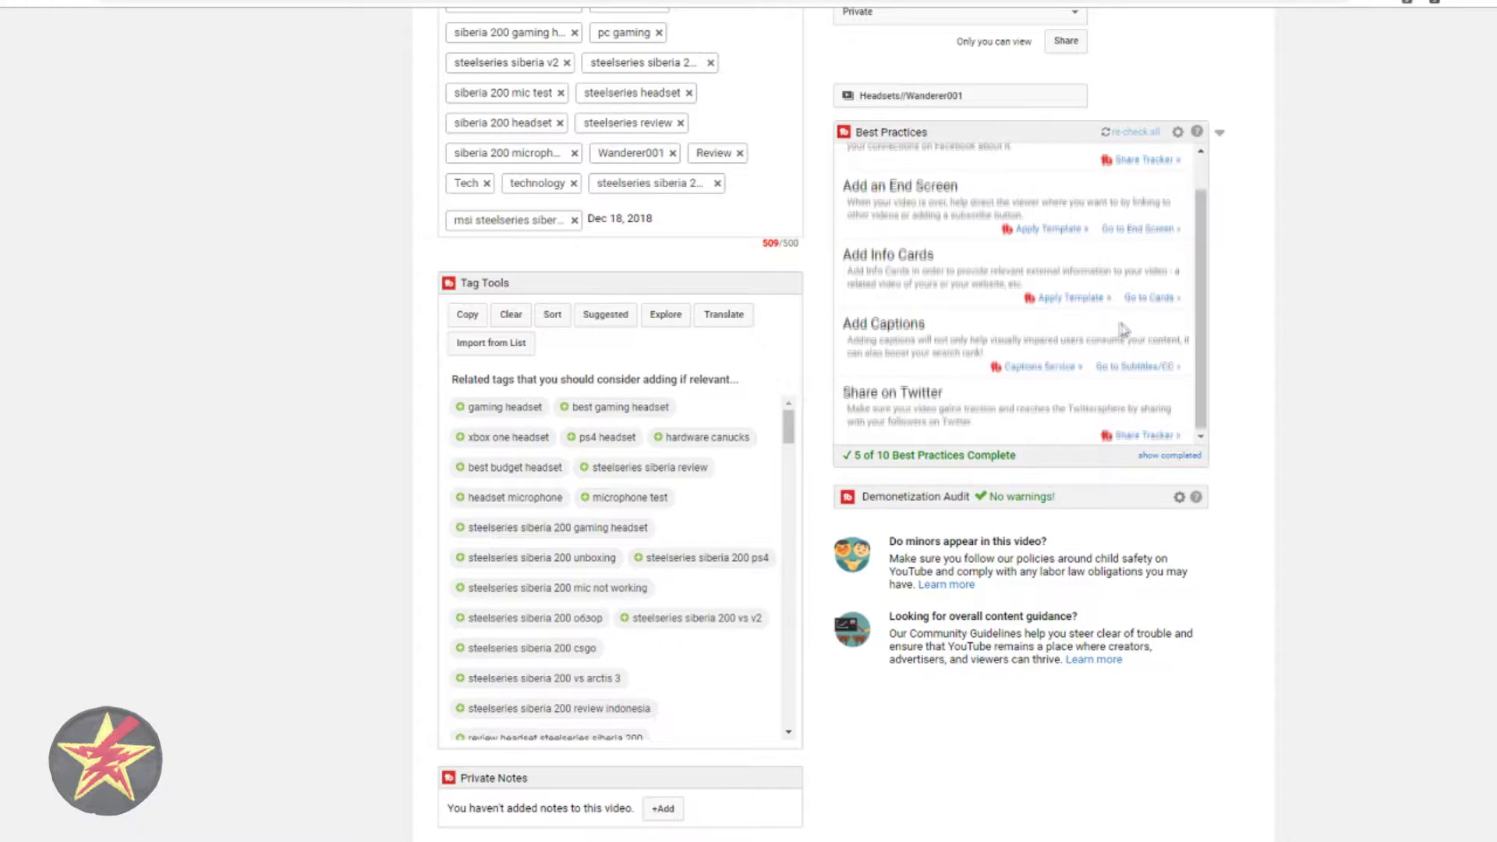
{"action": "scroll", "coordinate": [1120, 329], "scroll_direction": "up", "scroll_amount": 1}
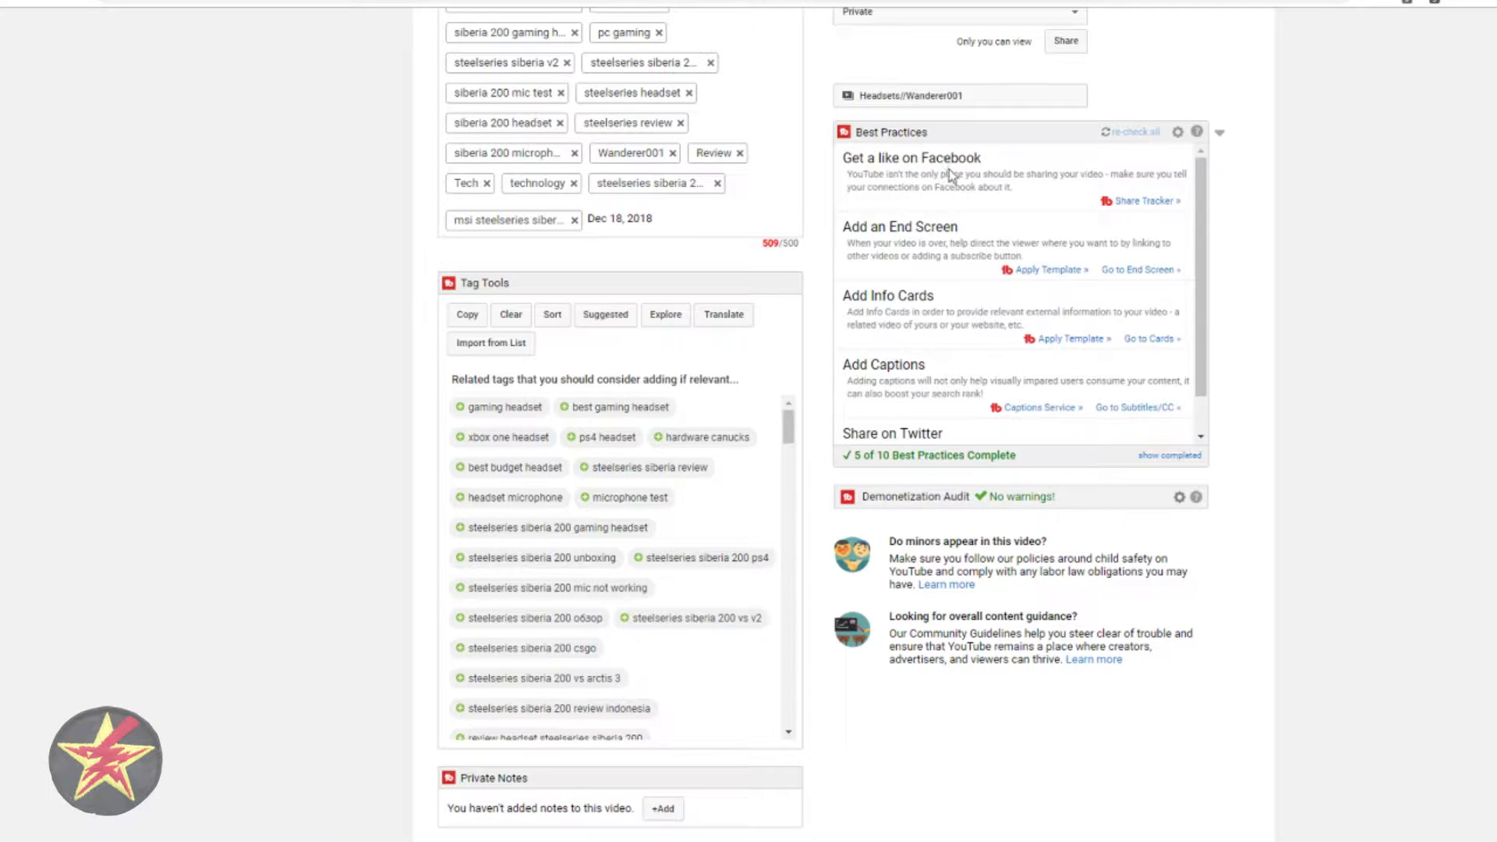
{"action": "scroll", "coordinate": [893, 229], "scroll_direction": "down", "scroll_amount": 1}
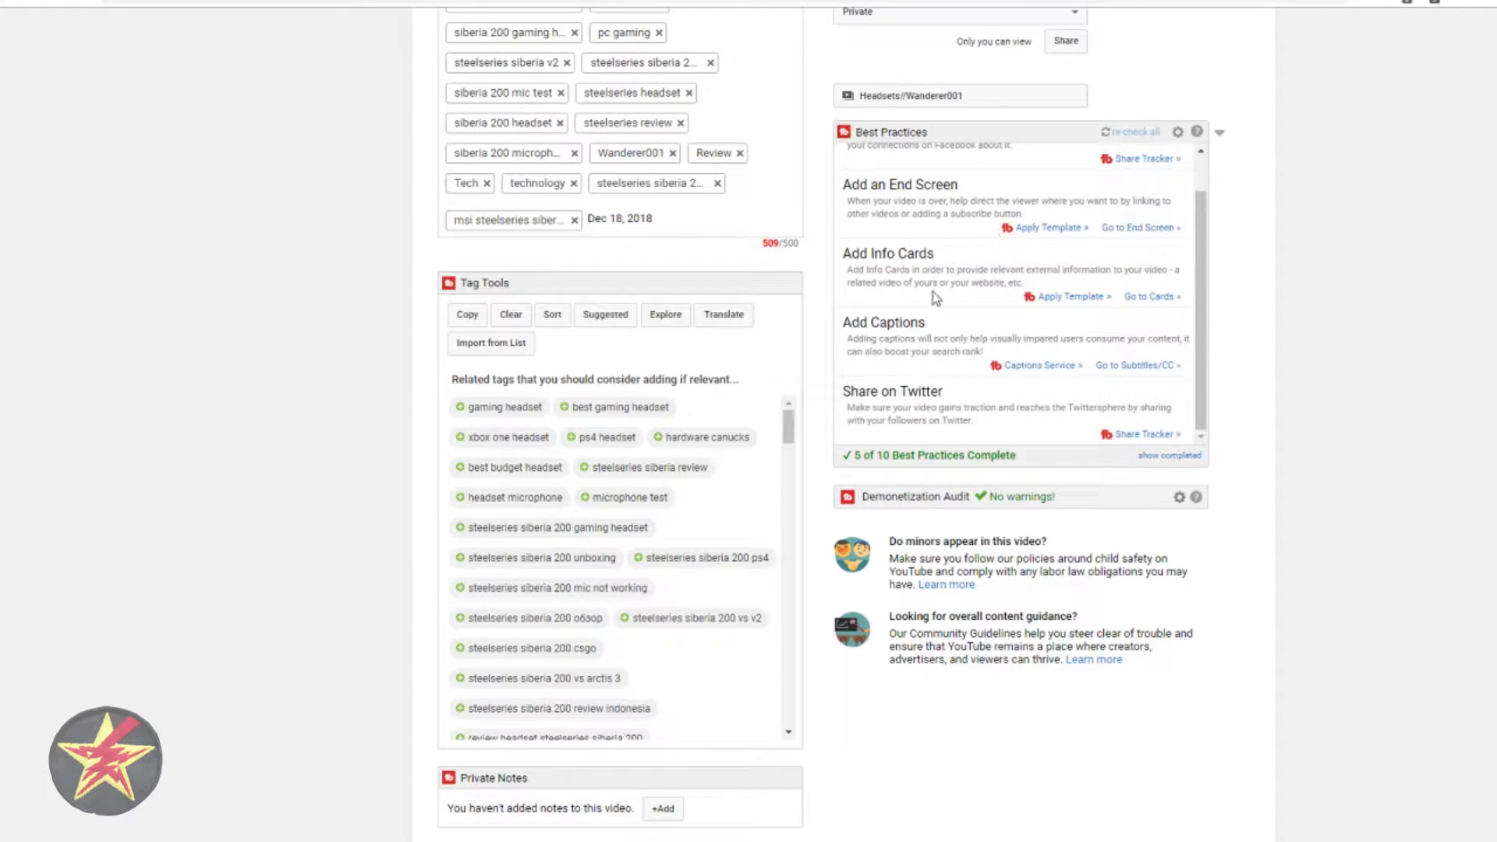
{"action": "scroll", "coordinate": [936, 281], "scroll_direction": "down", "scroll_amount": 1}
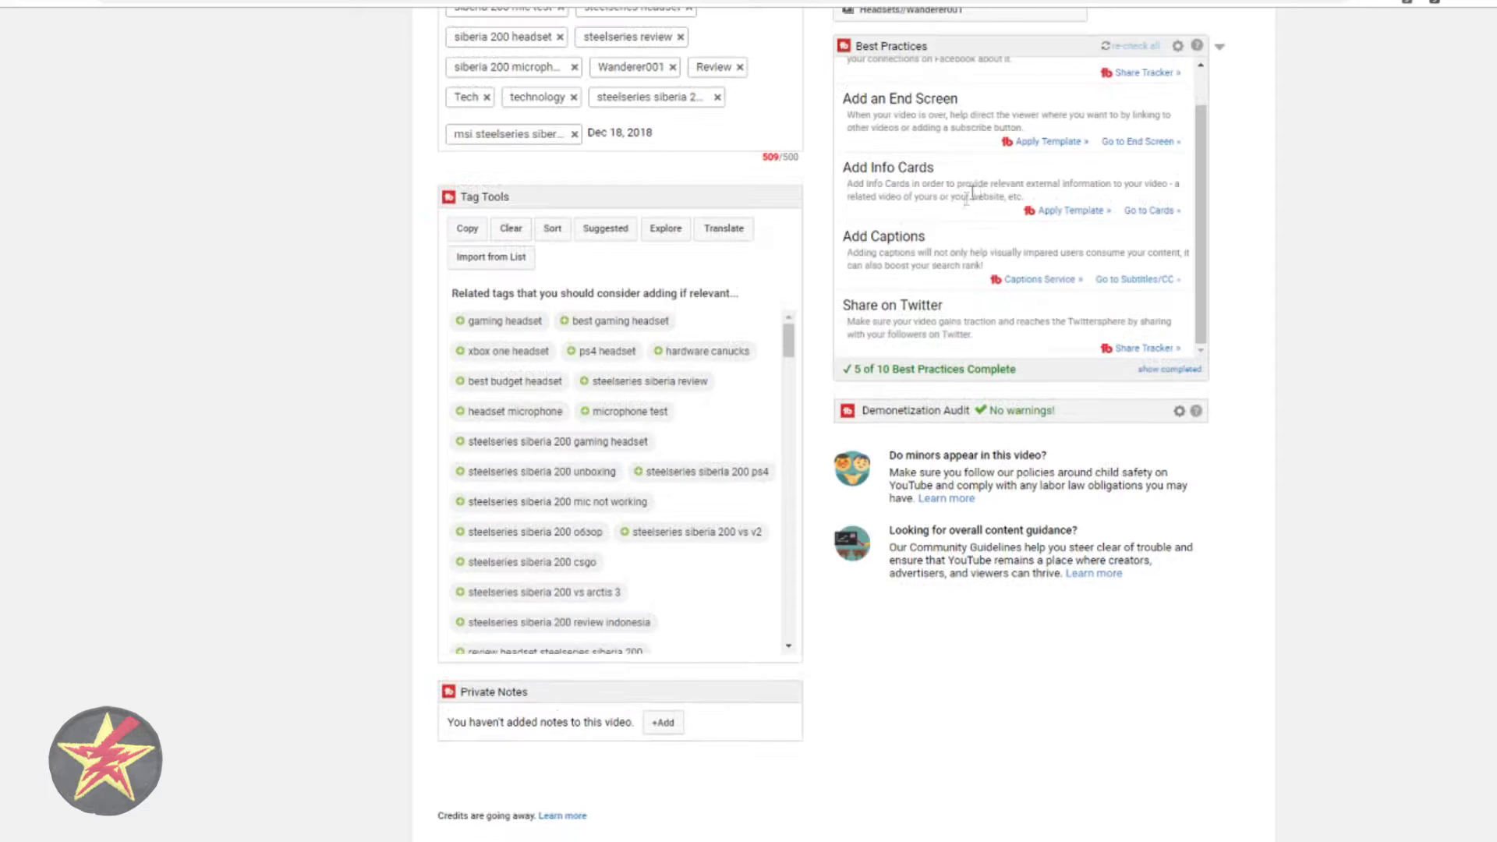
{"action": "scroll", "coordinate": [945, 312], "scroll_direction": "down", "scroll_amount": 1}
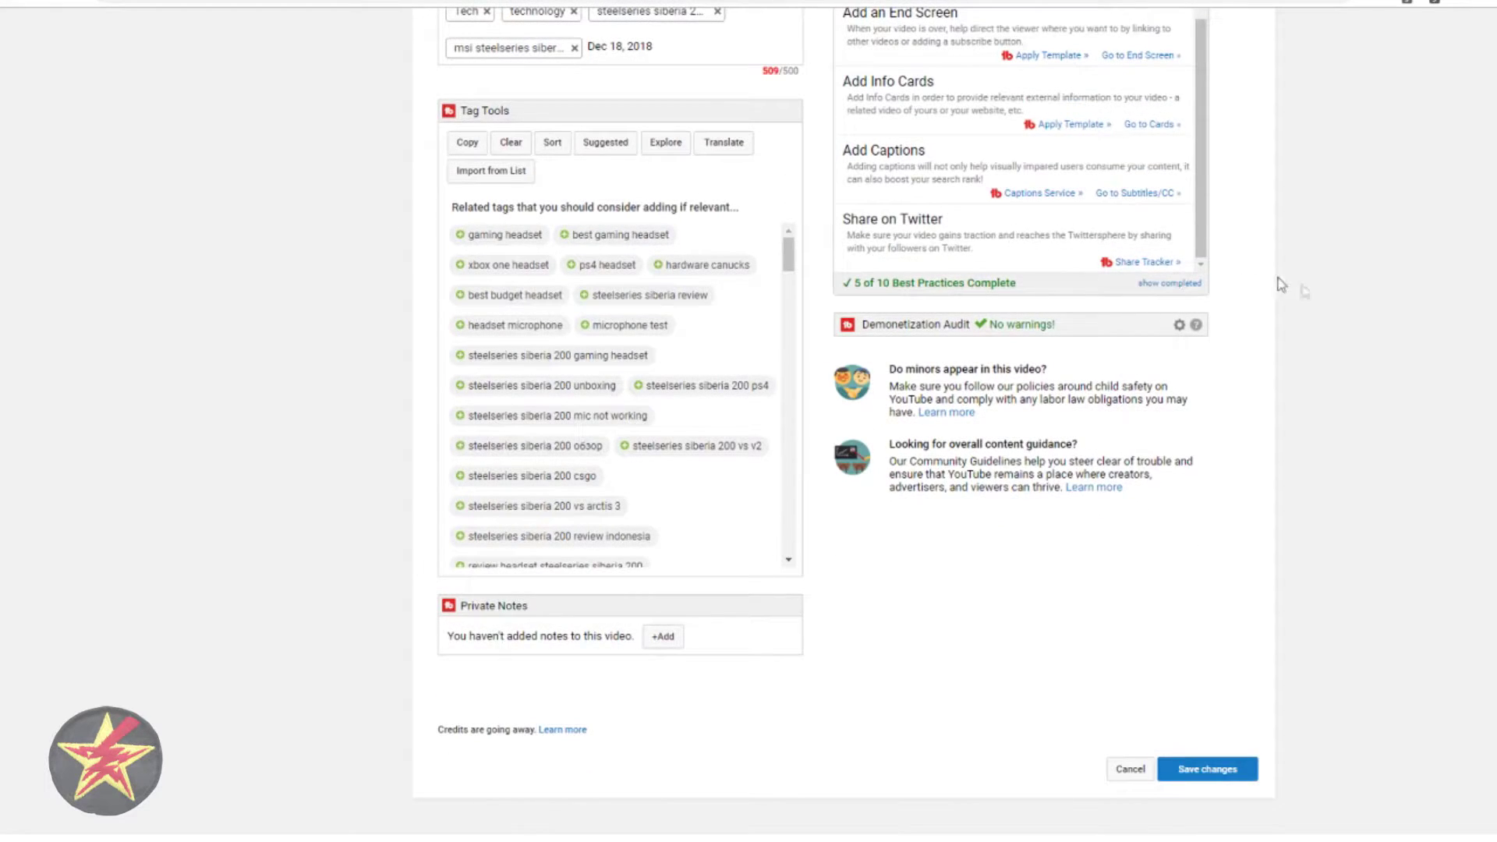
{"action": "scroll", "coordinate": [1239, 371], "scroll_direction": "up", "scroll_amount": 4}
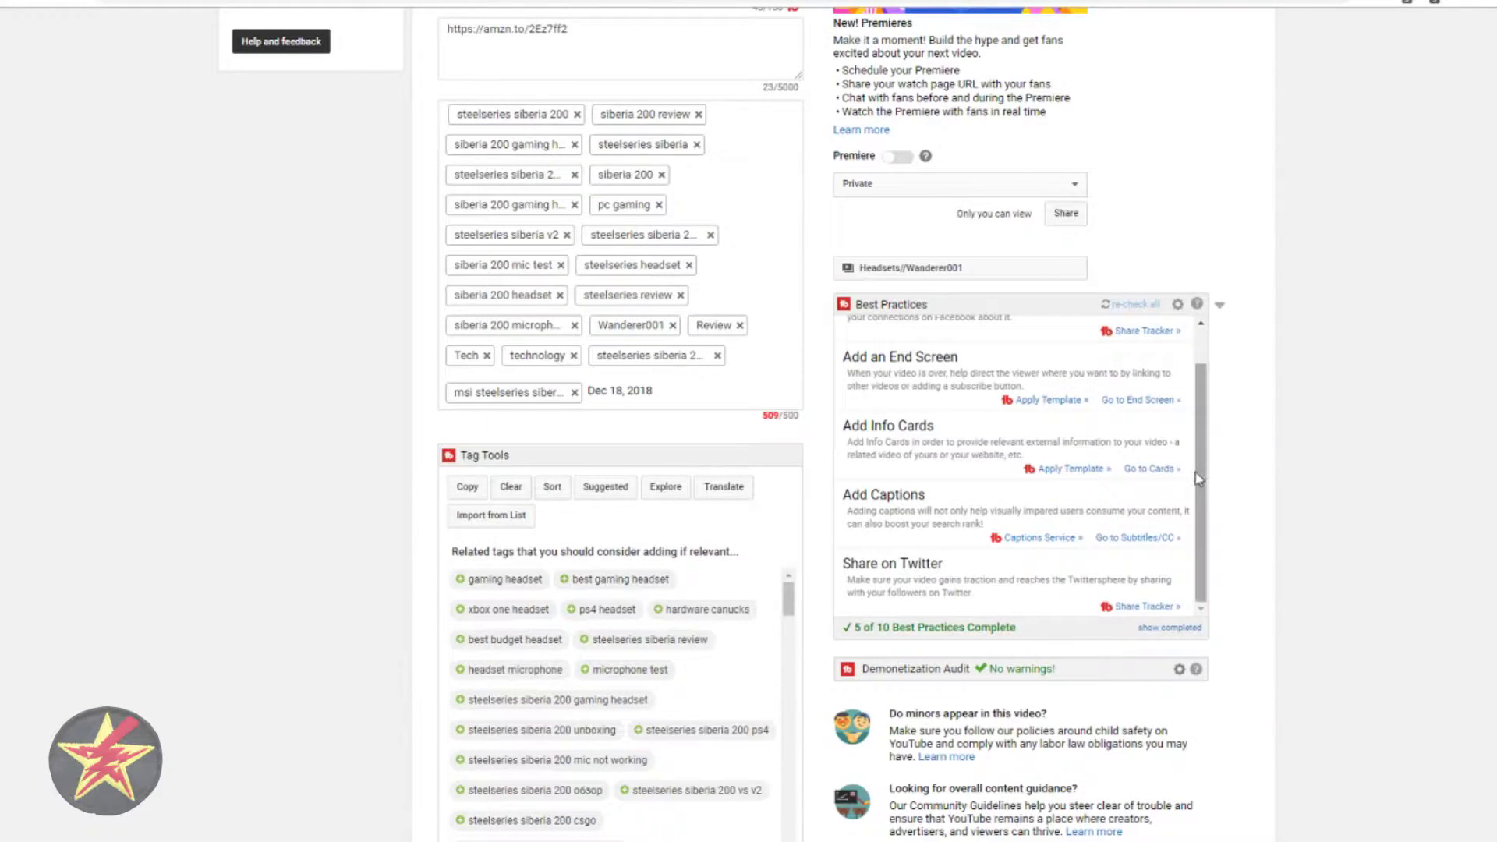
{"action": "scroll", "coordinate": [1013, 355], "scroll_direction": "up", "scroll_amount": 1}
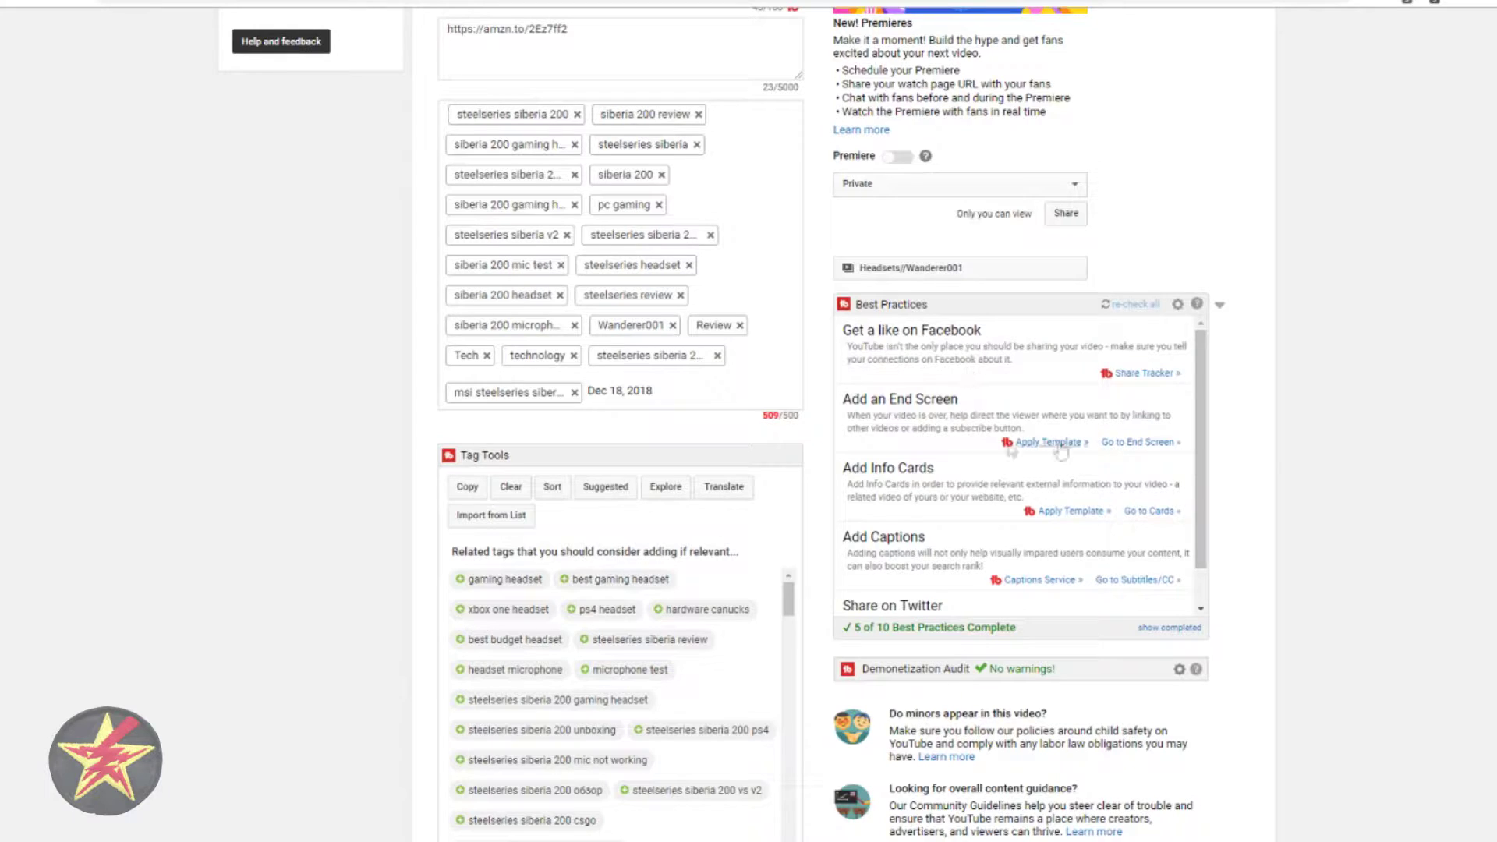
{"action": "scroll", "coordinate": [1283, 446], "scroll_direction": "down", "scroll_amount": 1}
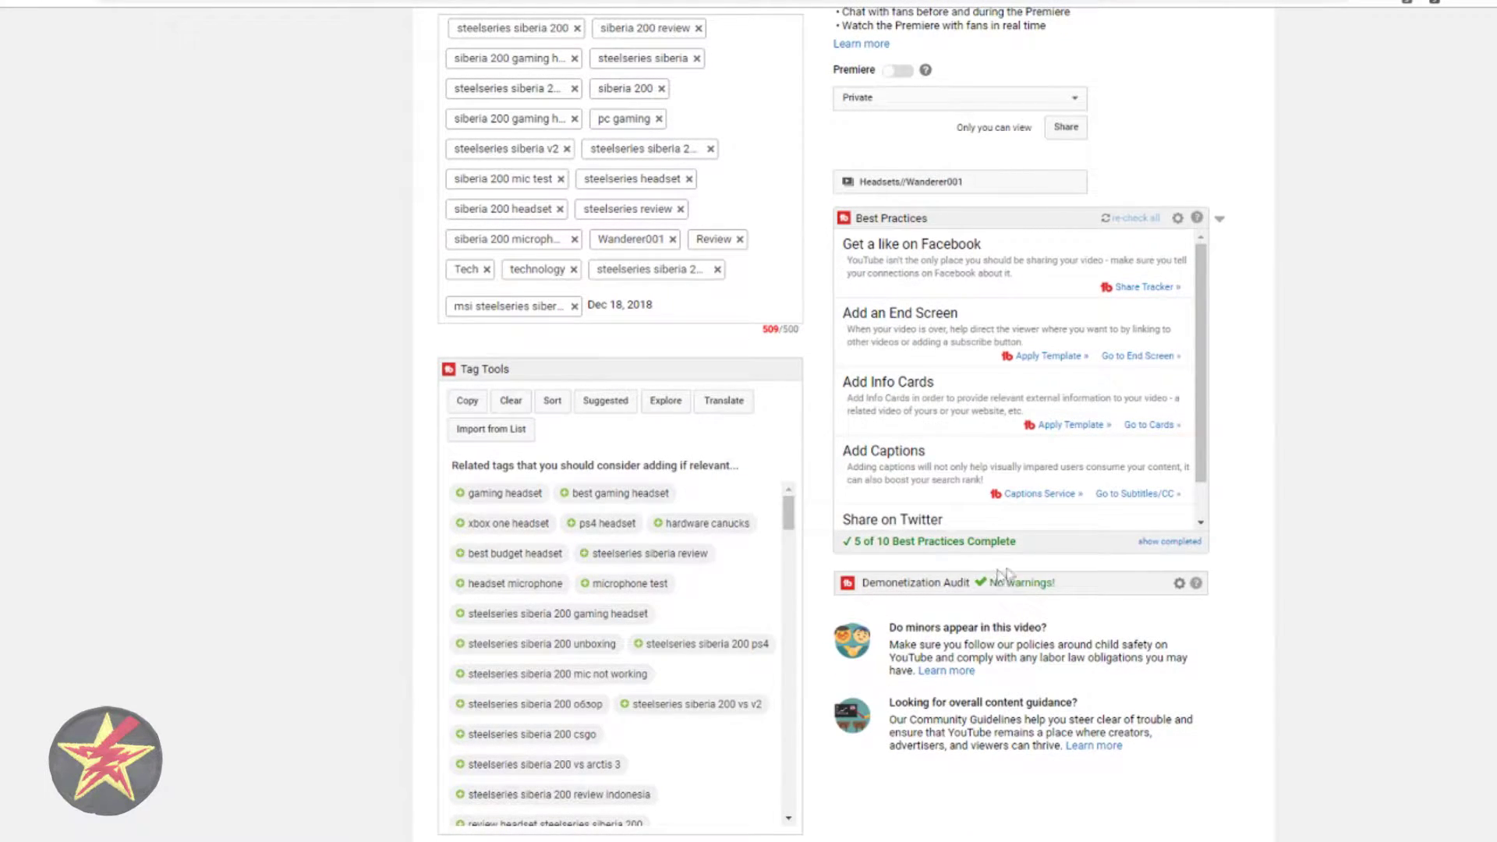
{"action": "scroll", "coordinate": [1038, 421], "scroll_direction": "up", "scroll_amount": 1}
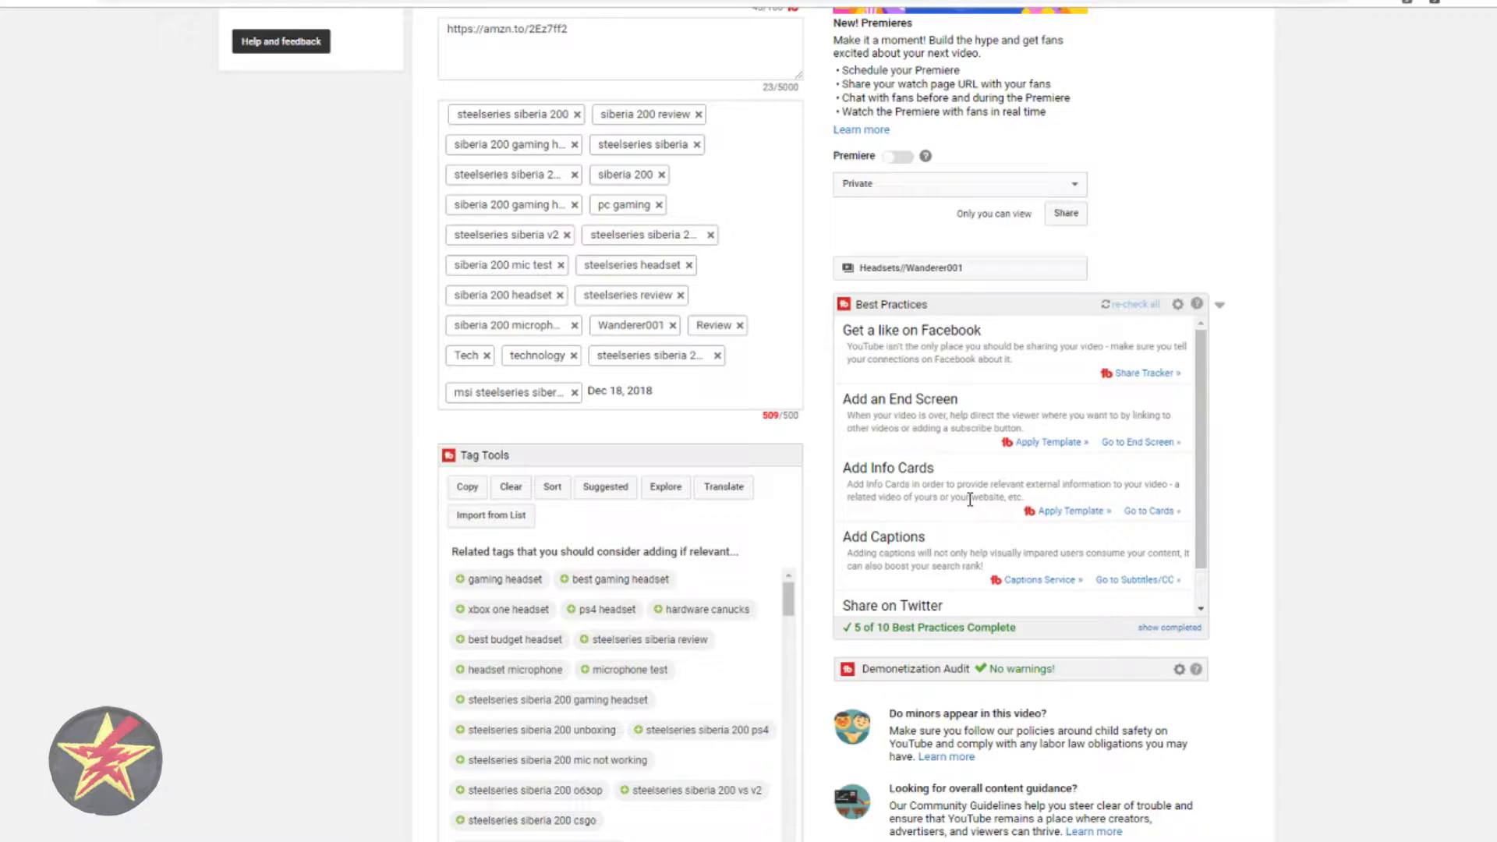
{"action": "scroll", "coordinate": [969, 499], "scroll_direction": "down", "scroll_amount": 1}
{"action": "scroll", "coordinate": [780, 462], "scroll_direction": "down", "scroll_amount": 2}
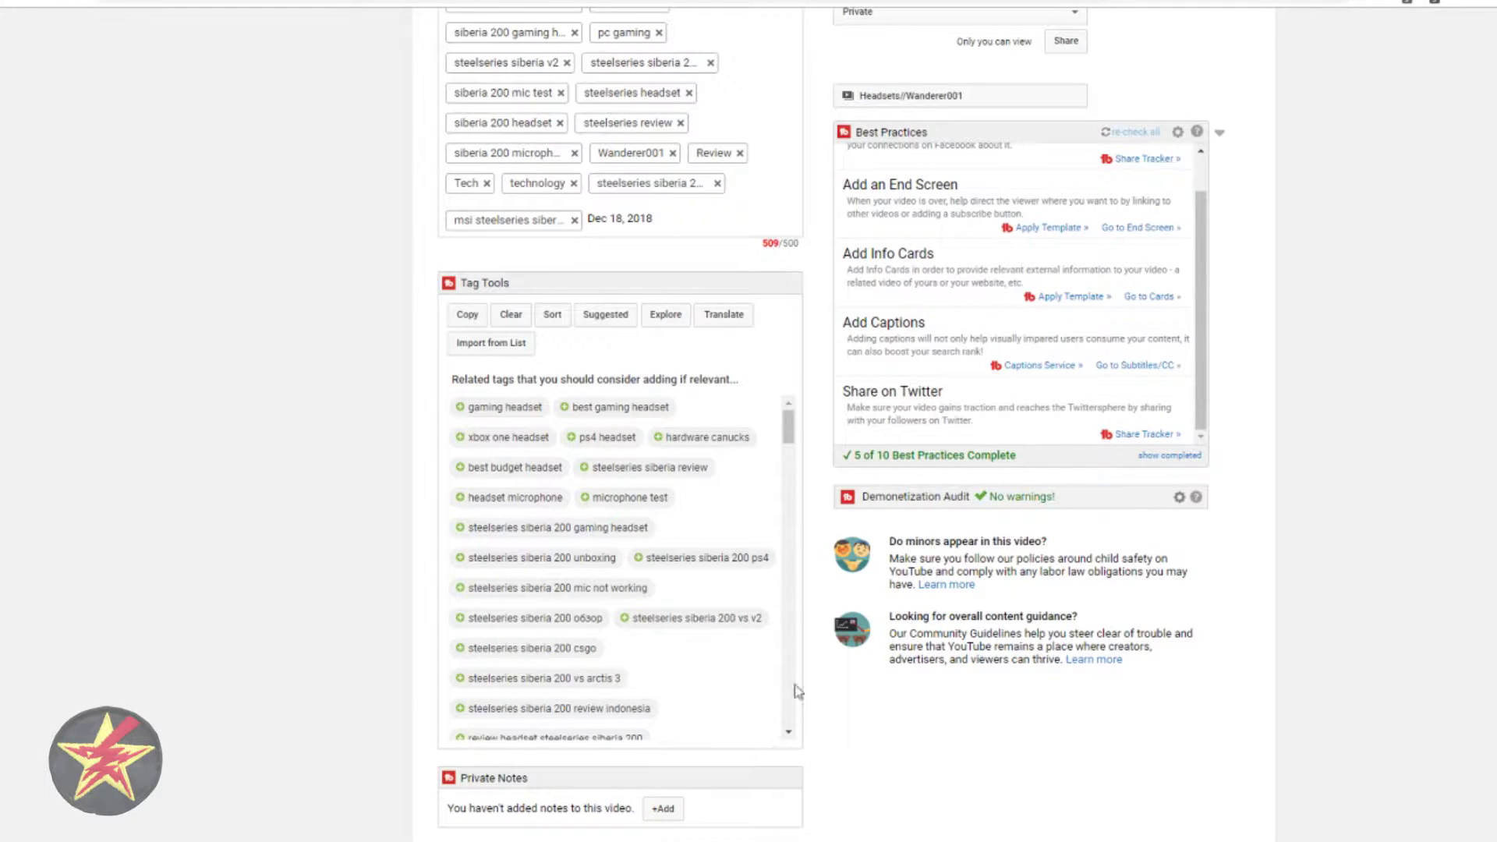
{"action": "mouse_move", "coordinate": [788, 427]}
{"action": "left_mouse_down"}
{"action": "mouse_move", "coordinate": [789, 591]}
{"action": "mouse_move", "coordinate": [793, 419]}
{"action": "left_mouse_up"}
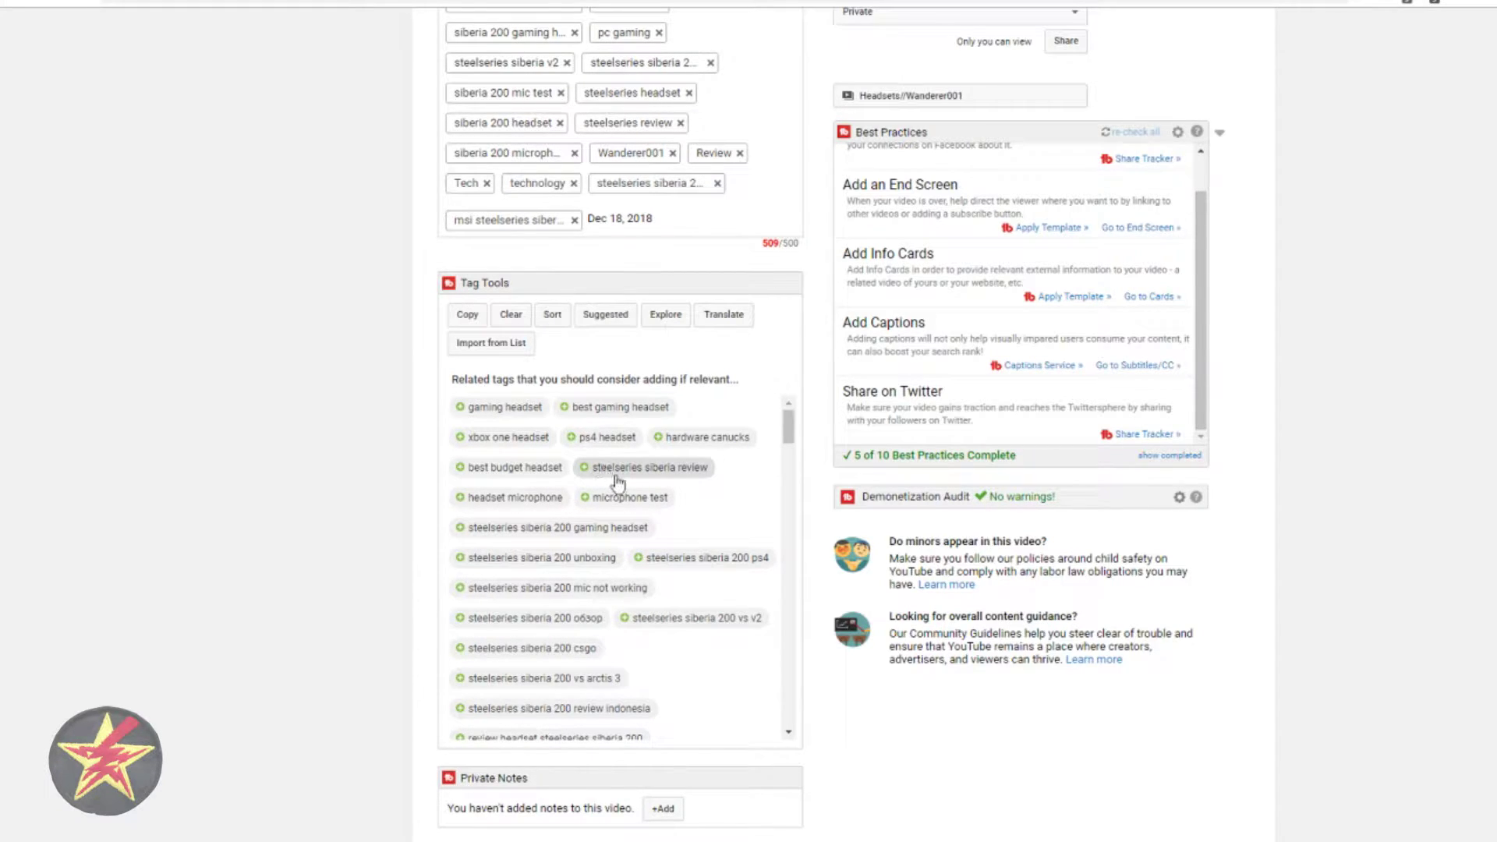
- Delete the stray "Dec 18, 2018" text from the end of the video's tags
{"action": "scroll", "coordinate": [664, 438], "scroll_direction": "up", "scroll_amount": 2}
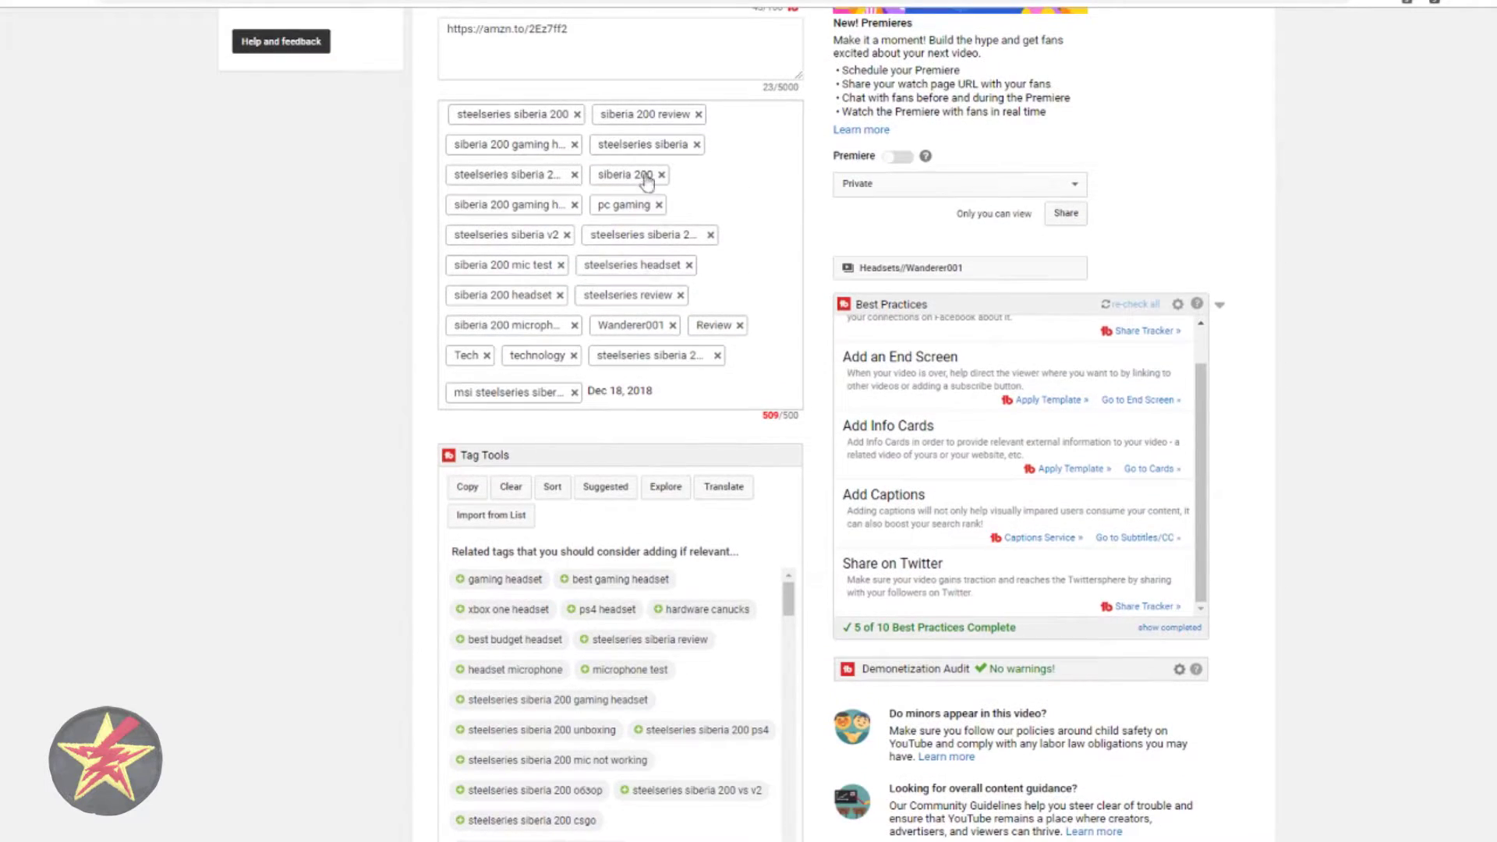
{"action": "left_click_drag", "start_coordinate": [655, 389], "coordinate": [600, 389]}
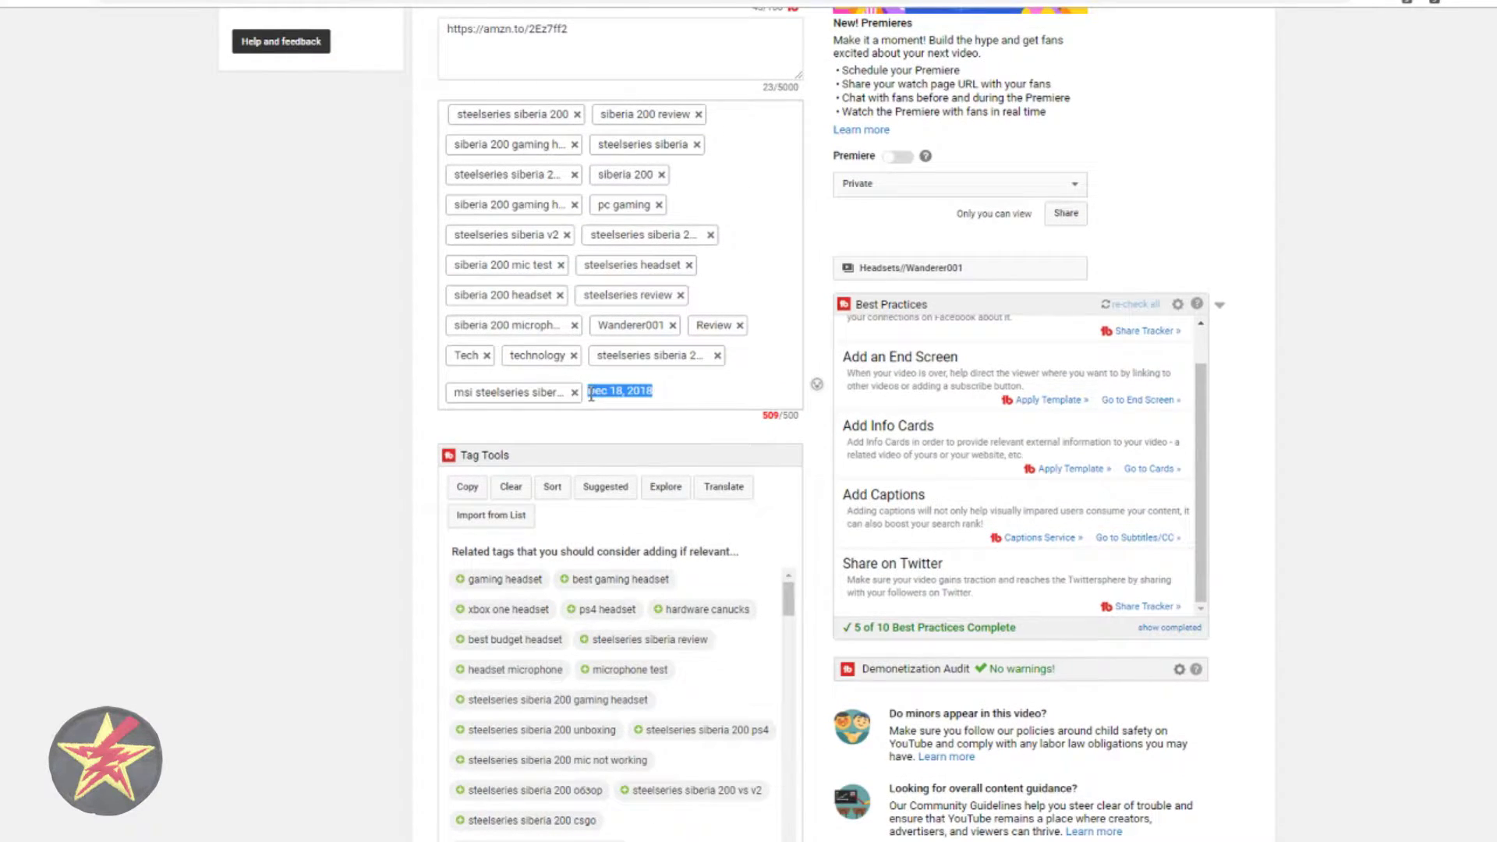
{"action": "key", "text": "BackSpace"}
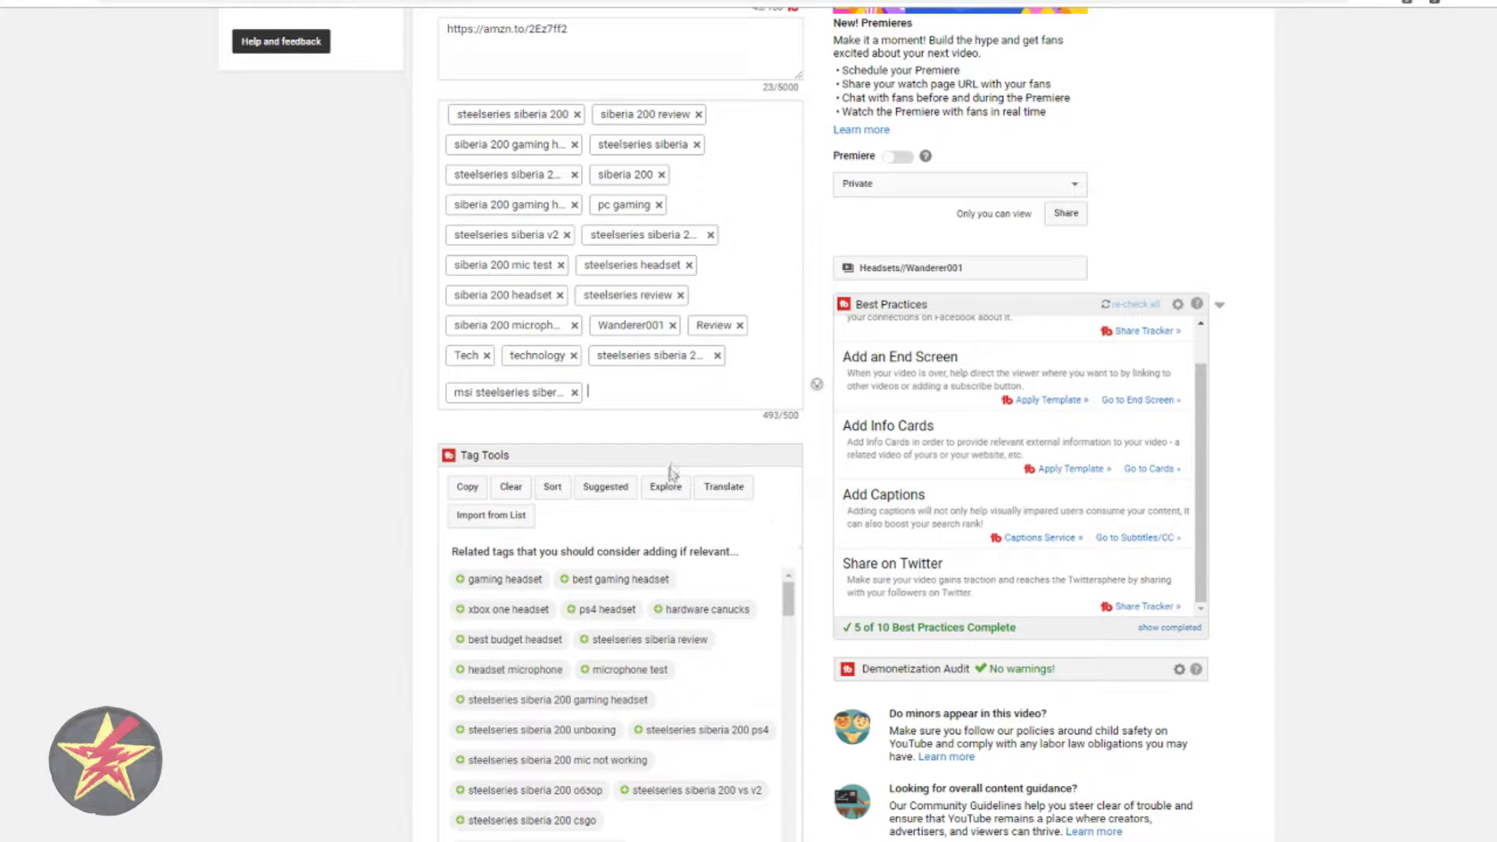
- Explore the keyword "blue snowball" in the Keyword Explorer
{"action": "left_click", "coordinate": [668, 489]}
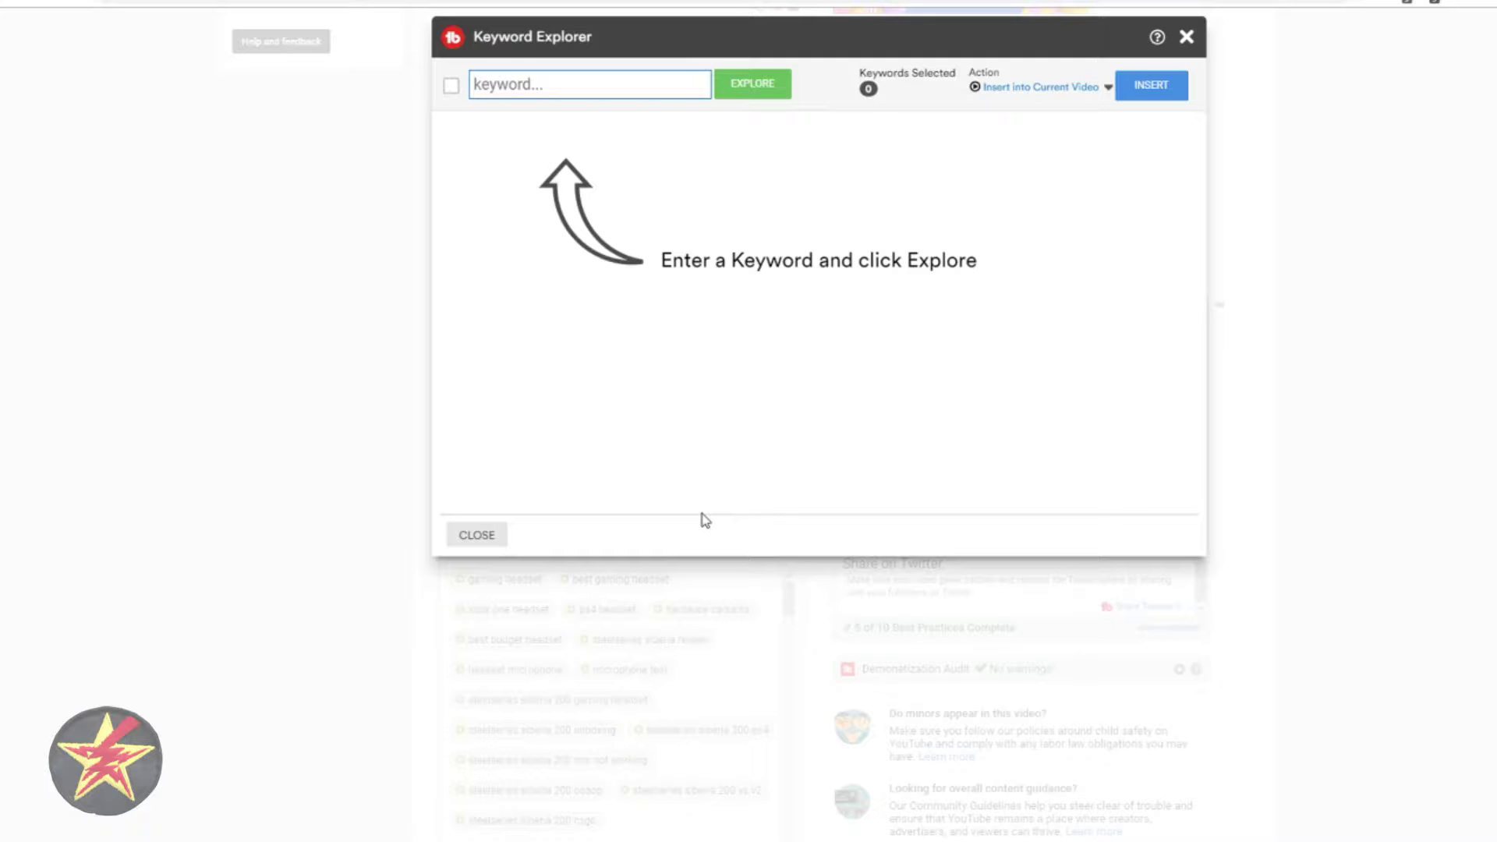
{"action": "type", "text": "blue snowball"}
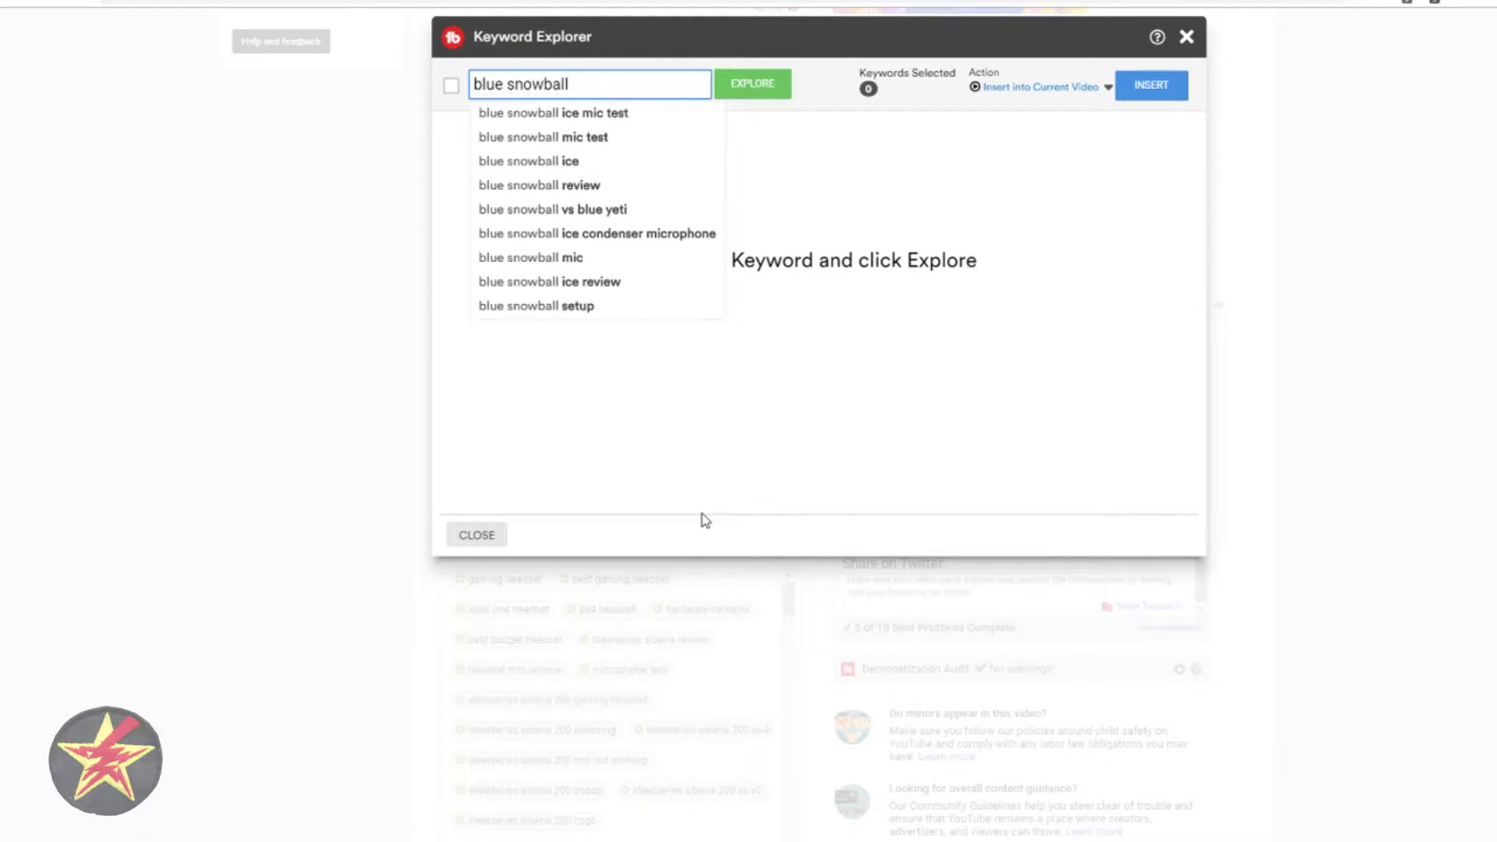
{"action": "key", "text": "Down"}
{"action": "key", "text": "Down"}
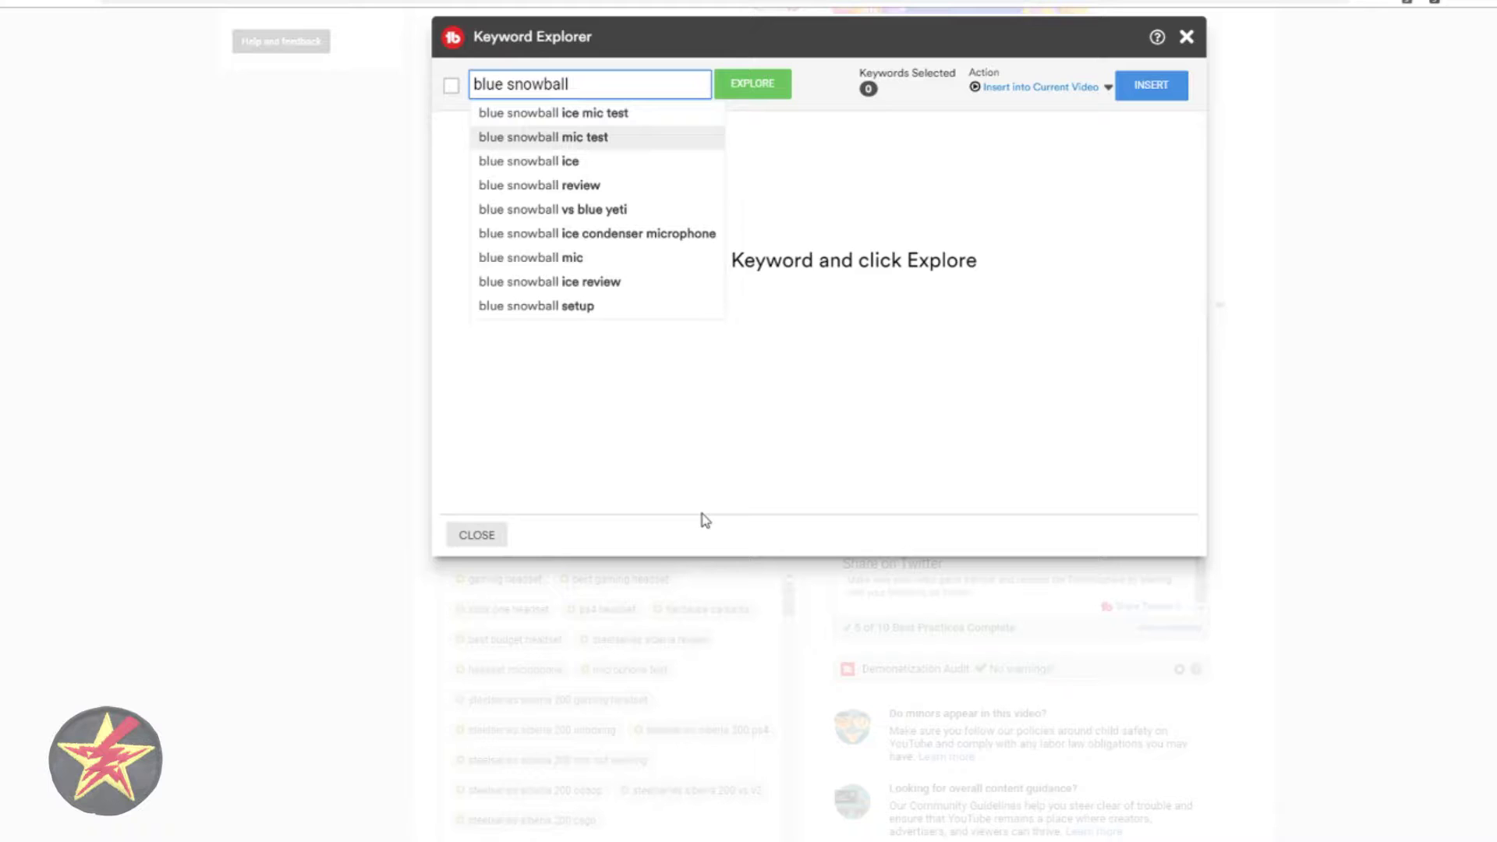
{"action": "left_click", "coordinate": [763, 87]}
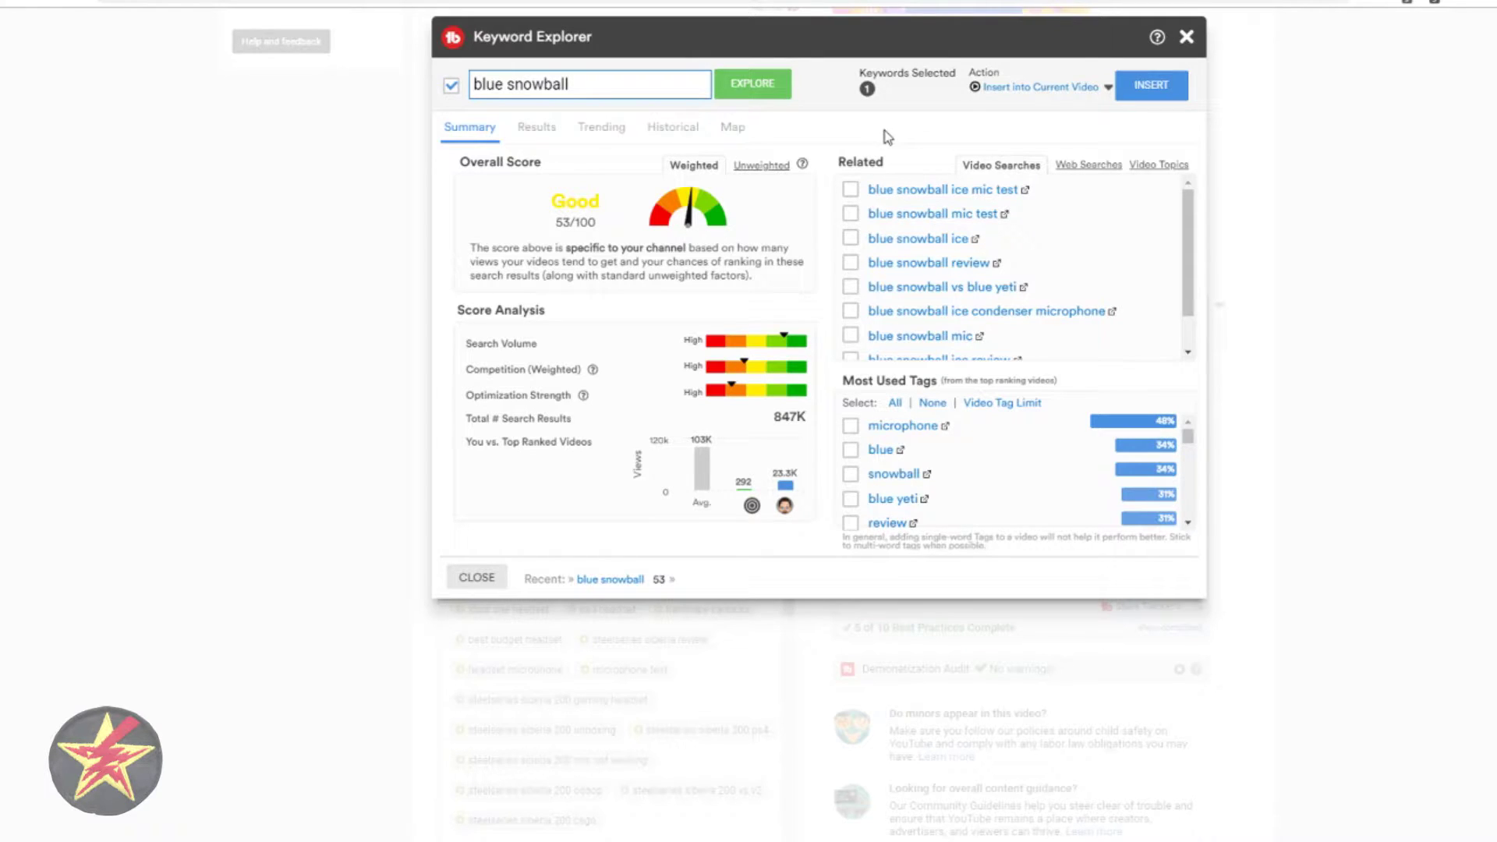
- Compare the weighted and unweighted overall scores for "blue snowball" and read the explanation of the two score types
{"action": "left_click", "coordinate": [766, 167]}
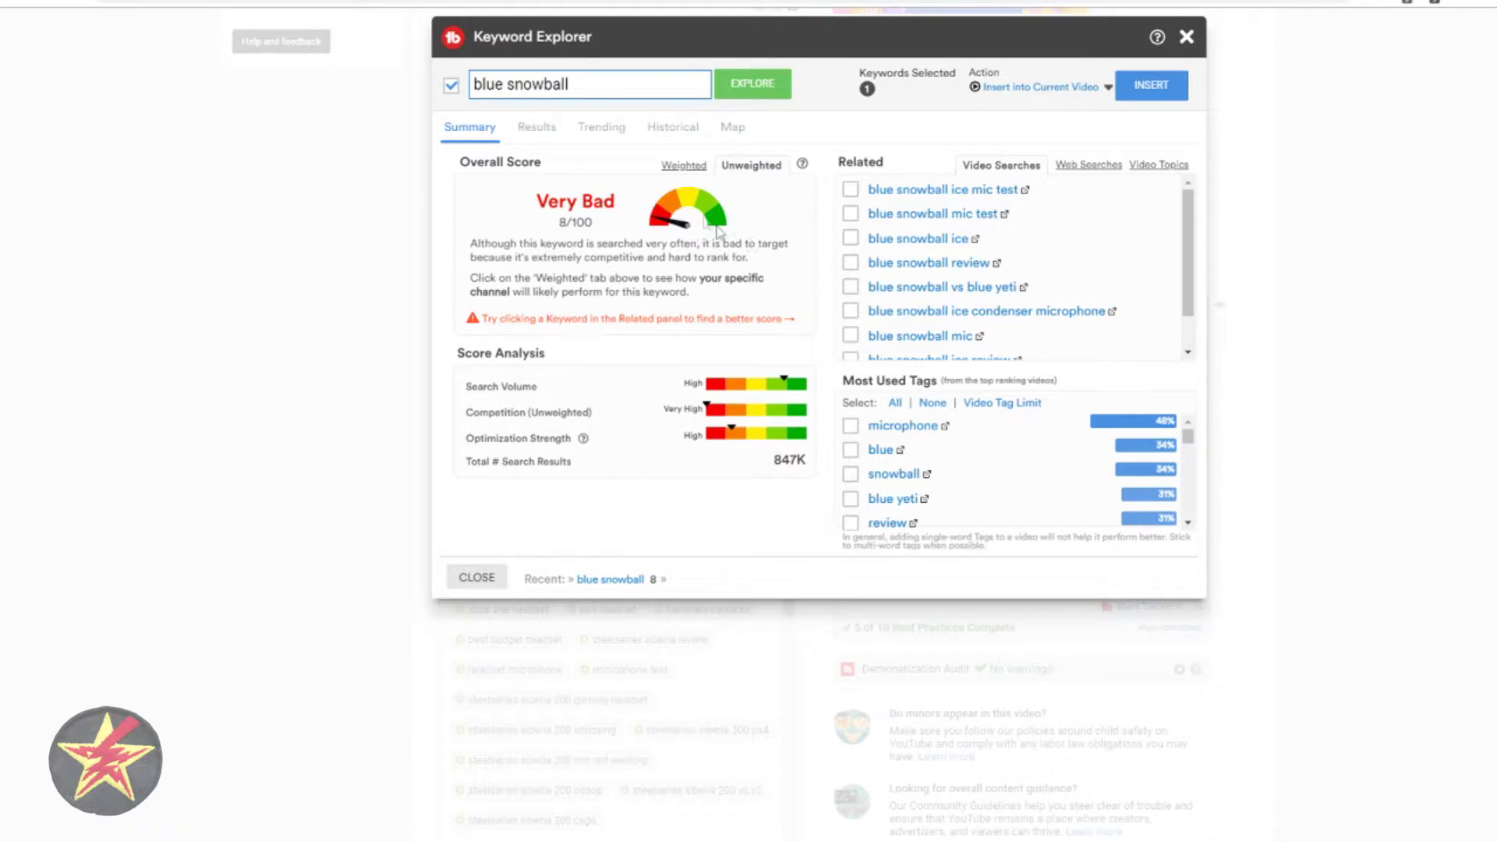
{"action": "left_click", "coordinate": [802, 164]}
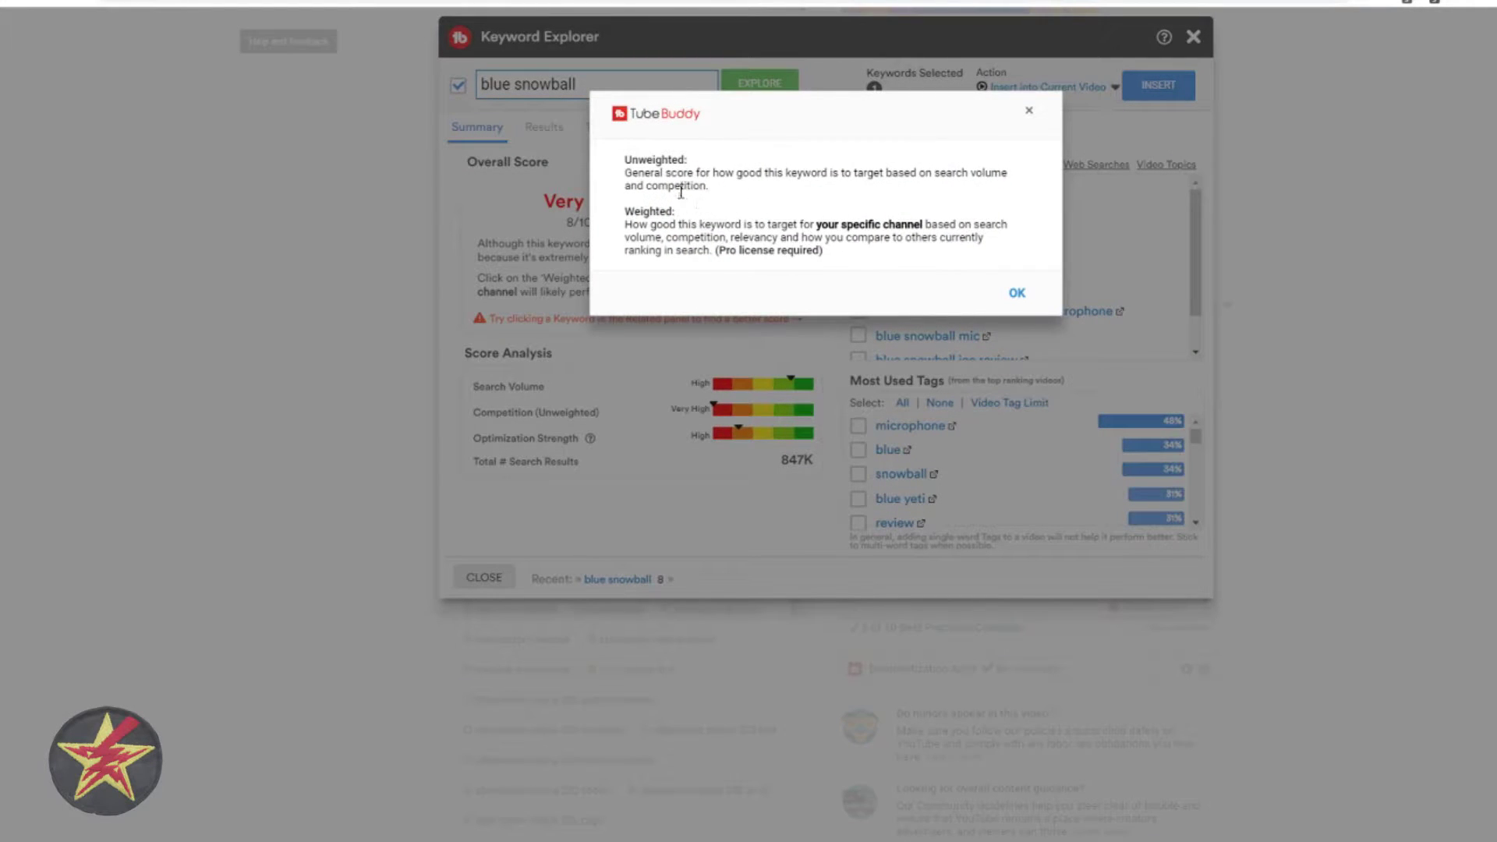
{"action": "left_click", "coordinate": [1017, 293]}
{"action": "left_click", "coordinate": [695, 168]}
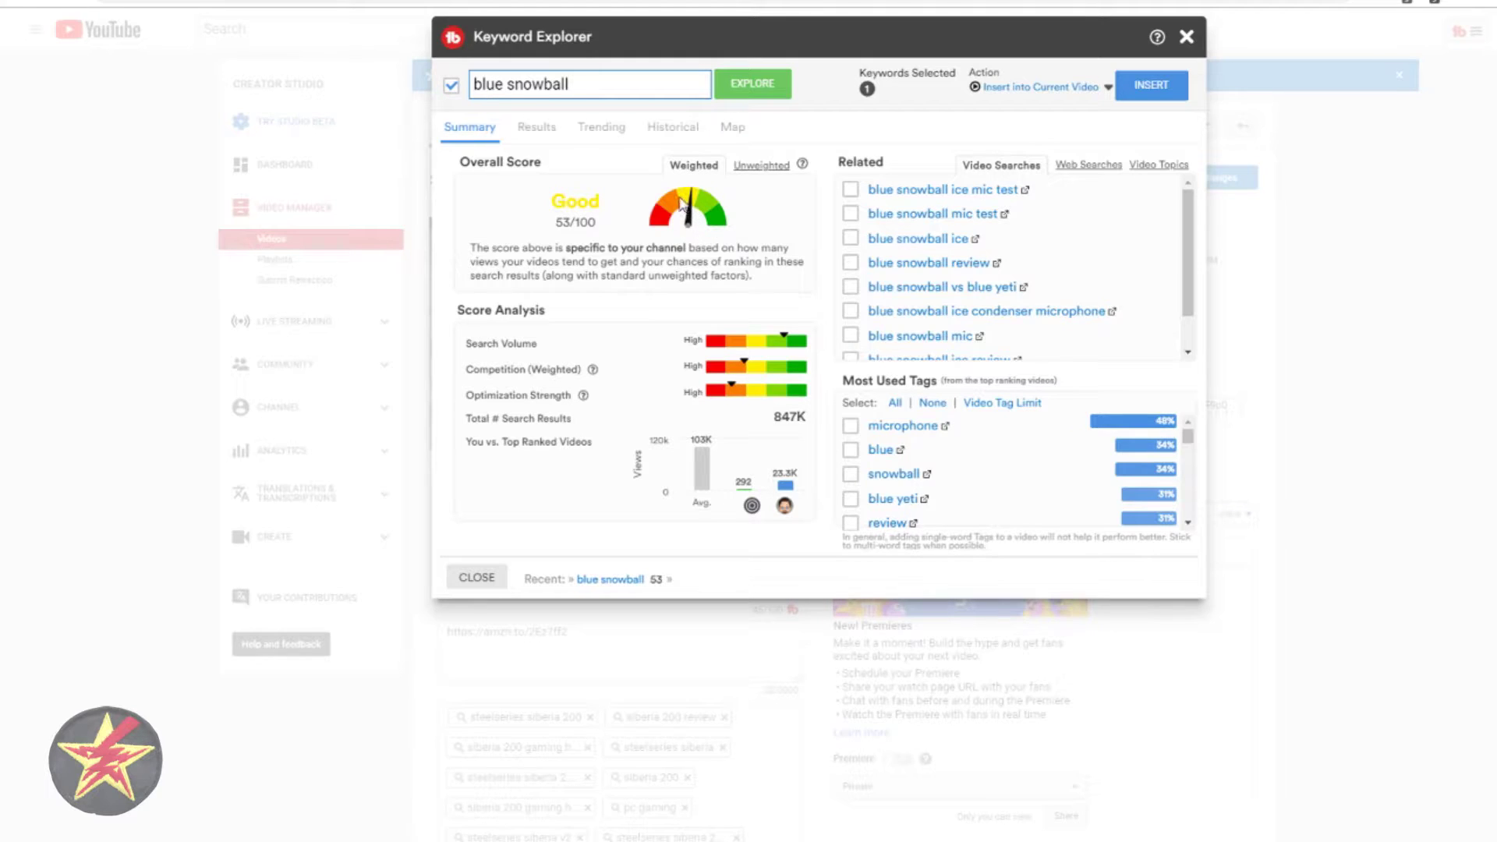
{"action": "left_click", "coordinate": [752, 167]}
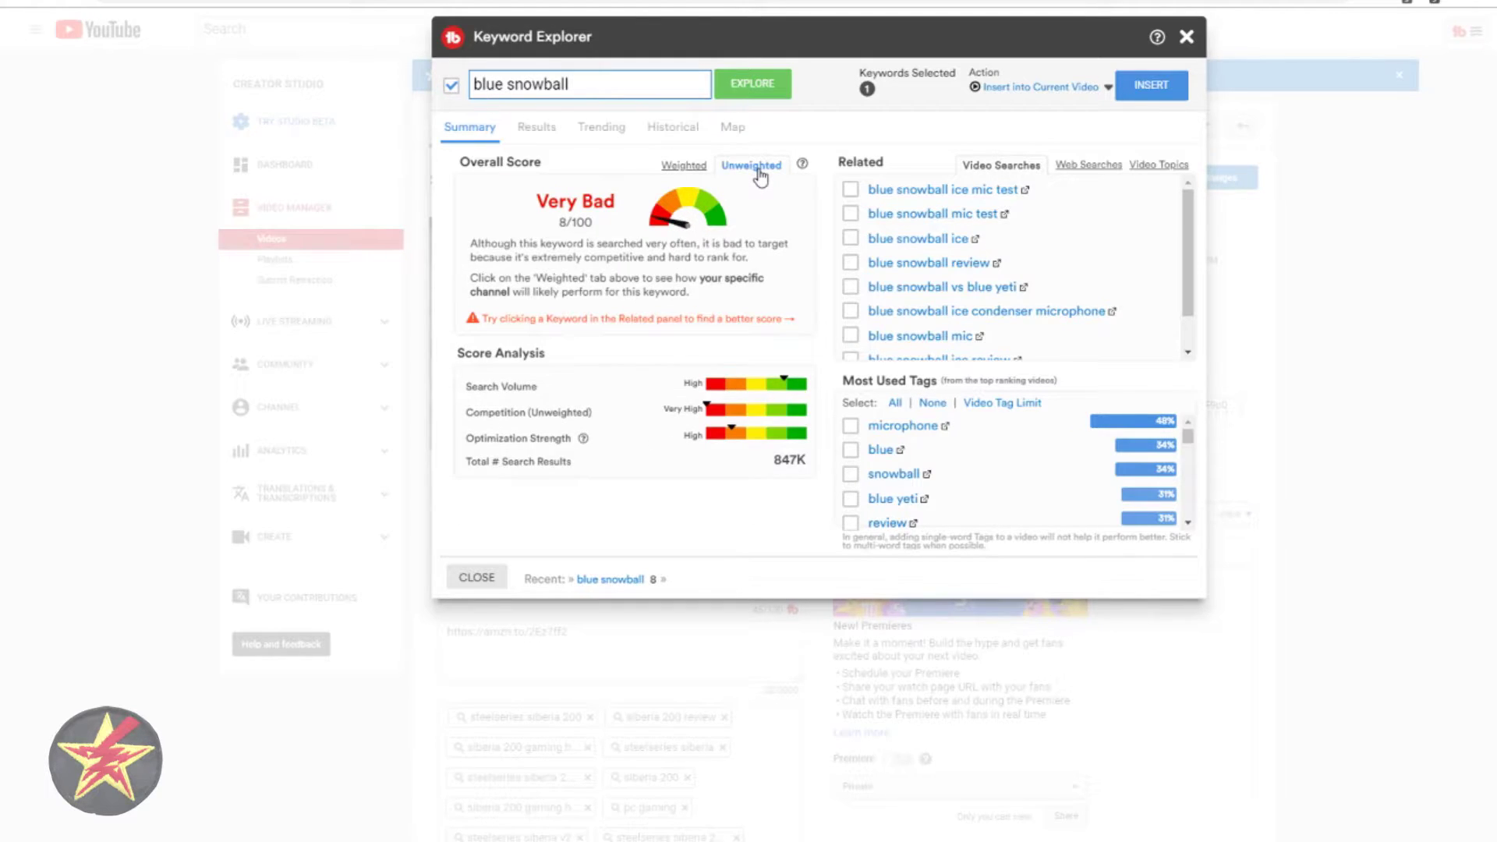
- Return to the weighted score and explore the related video search "blue snowball ice mic test"
{"action": "left_click", "coordinate": [689, 172]}
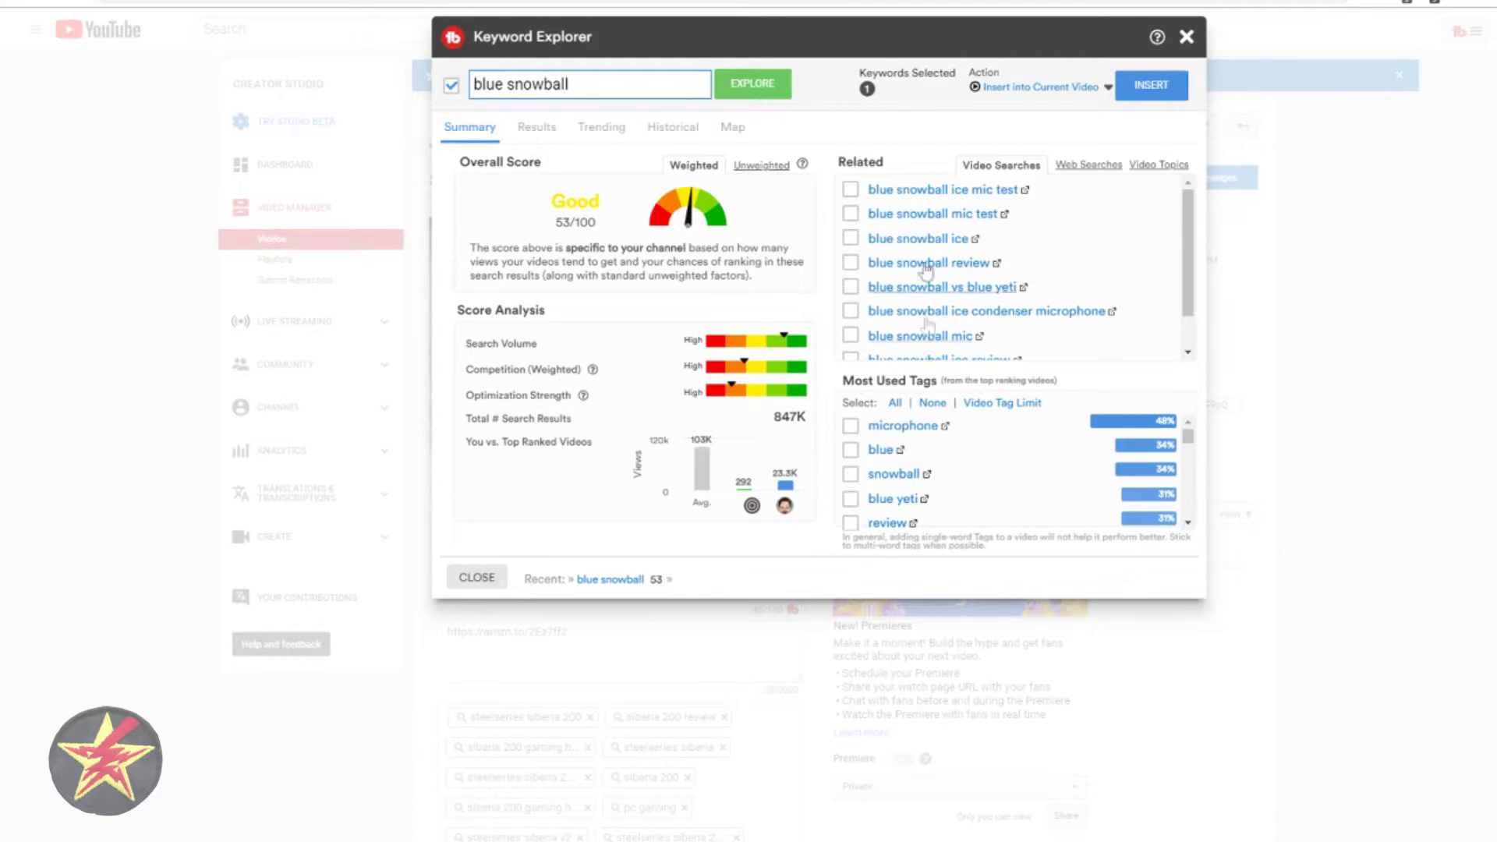
{"action": "left_click", "coordinate": [916, 198]}
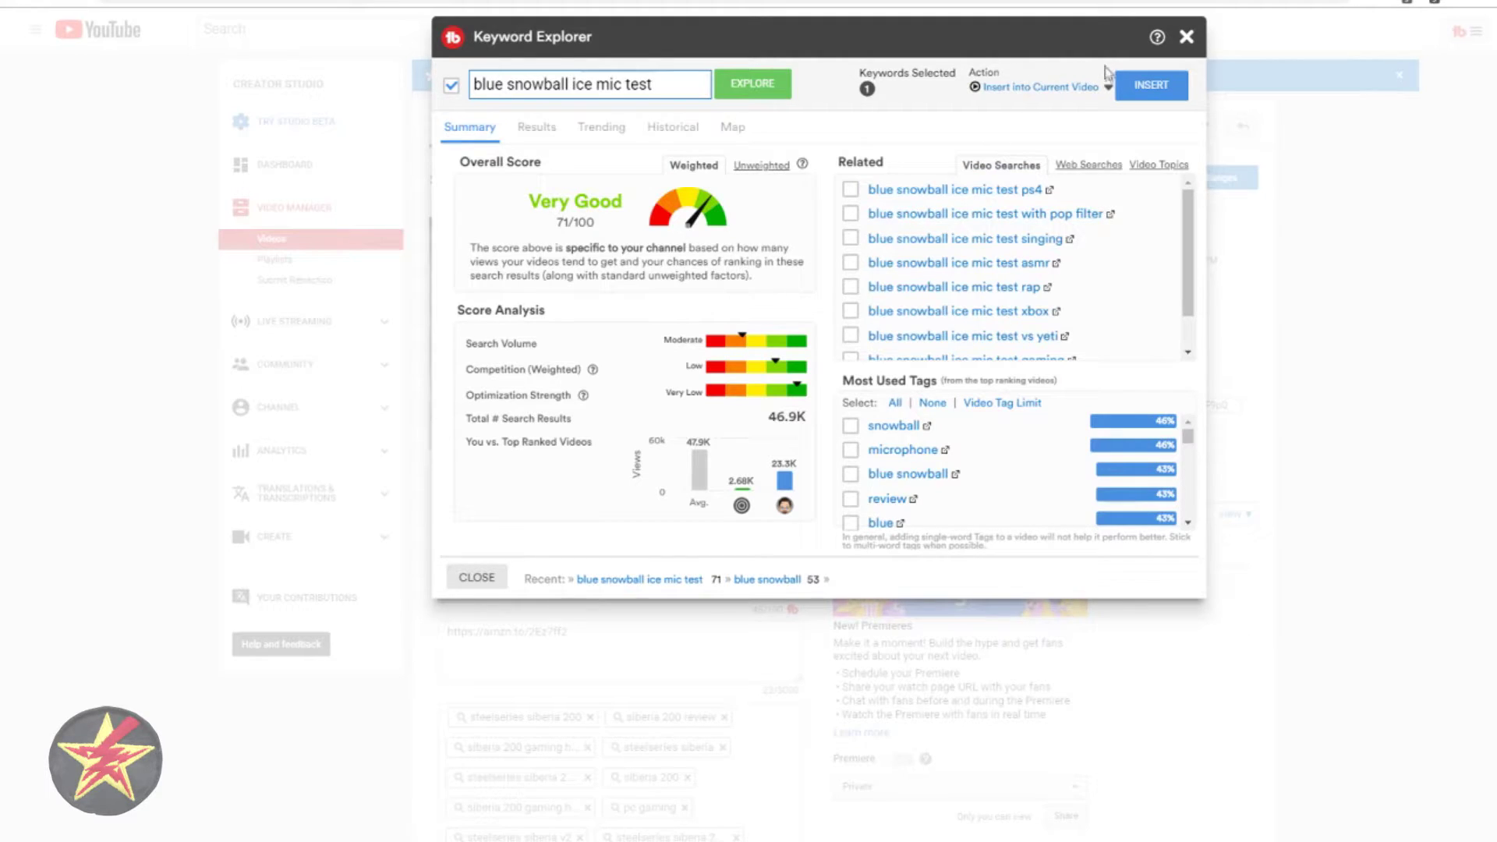
- Check the related web searches and video topics for "blue snowball ice mic test", returning to the related video searches
{"action": "left_click", "coordinate": [1079, 167]}
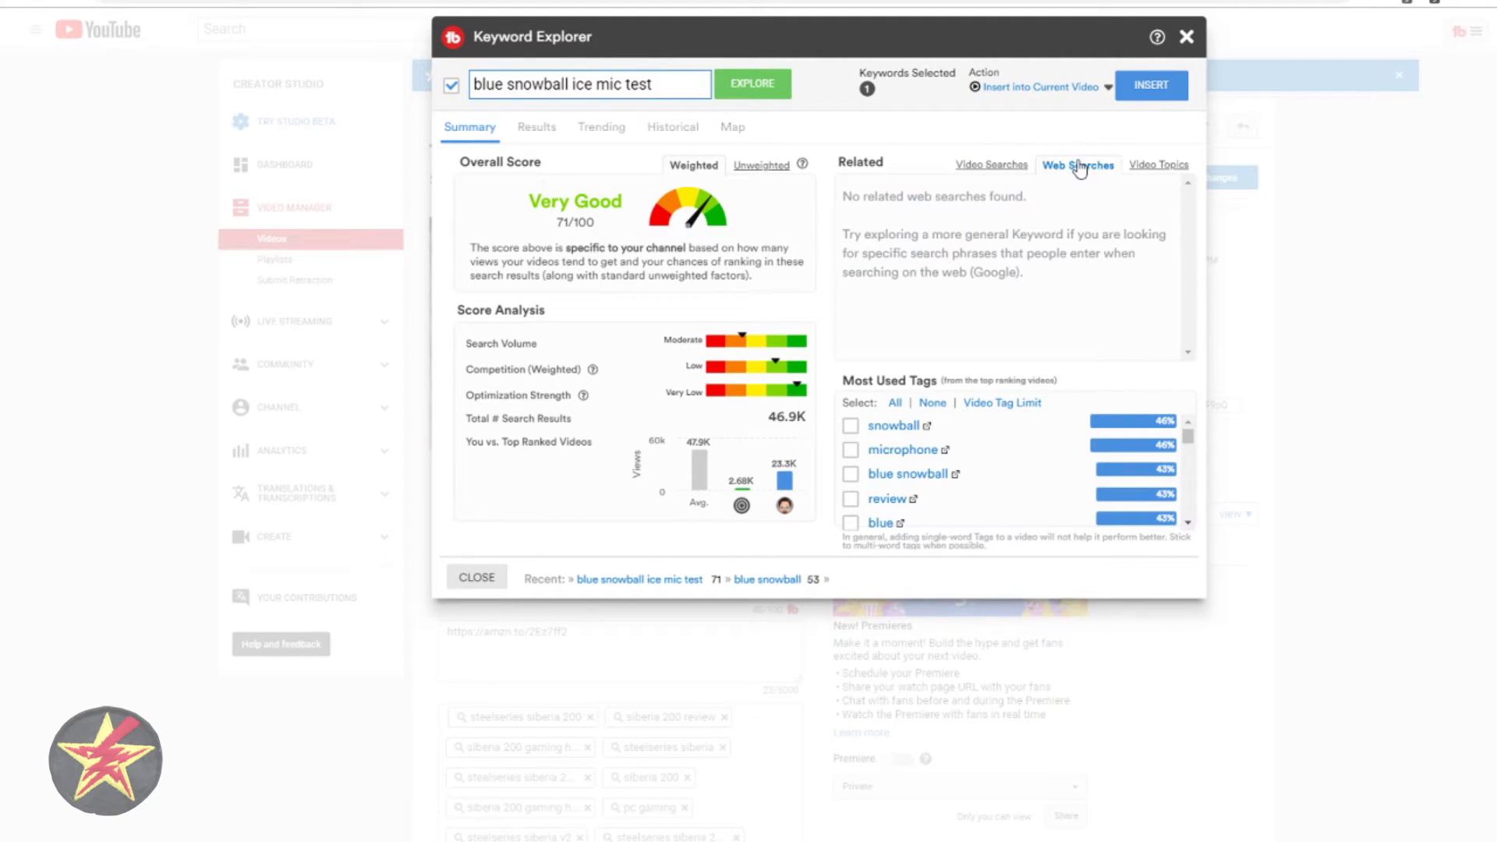
{"action": "left_click", "coordinate": [1157, 166]}
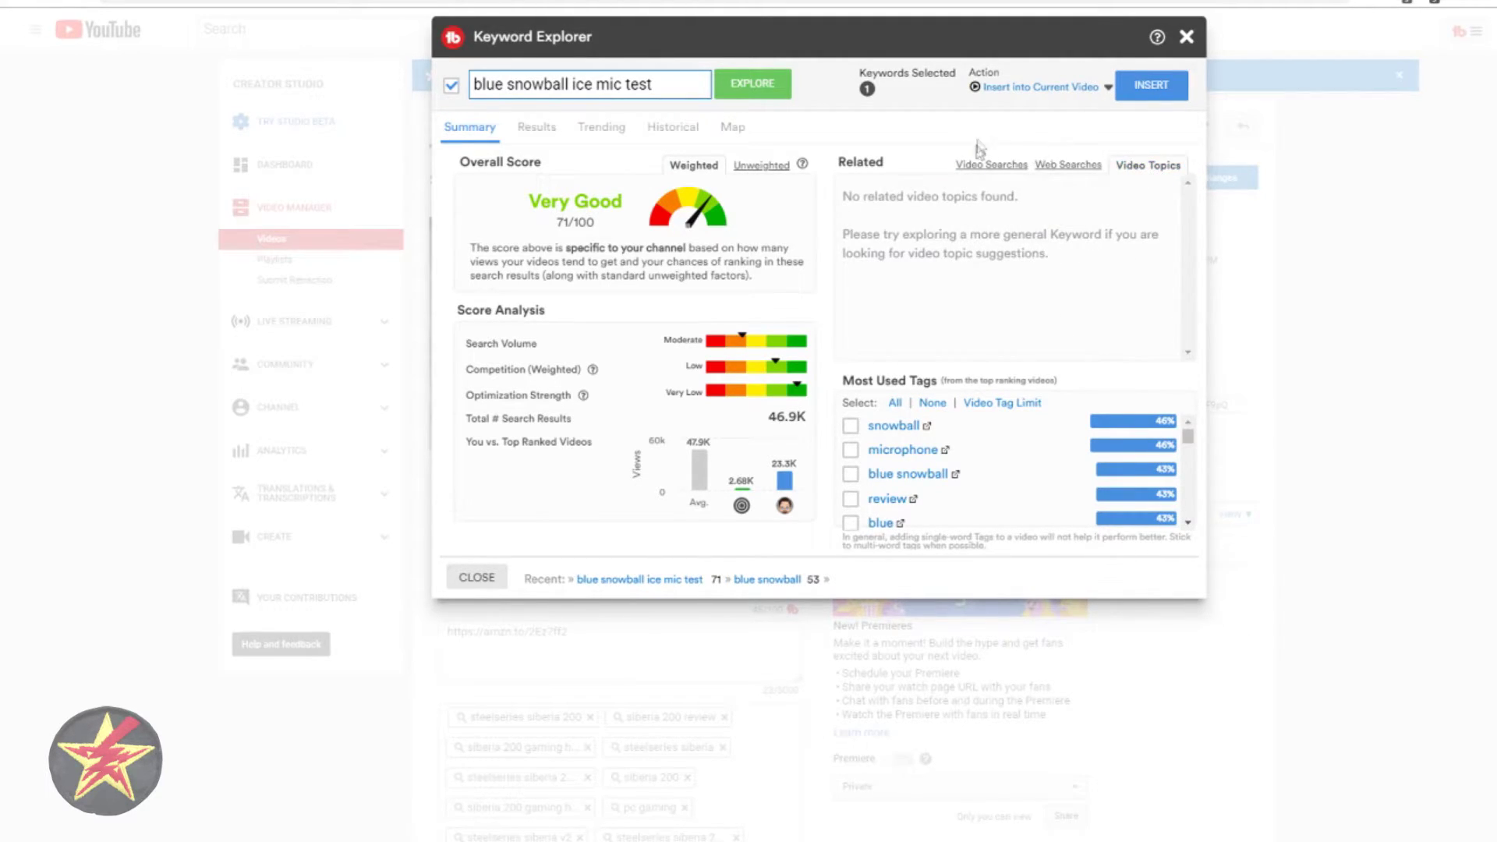
{"action": "left_click", "coordinate": [1010, 167]}
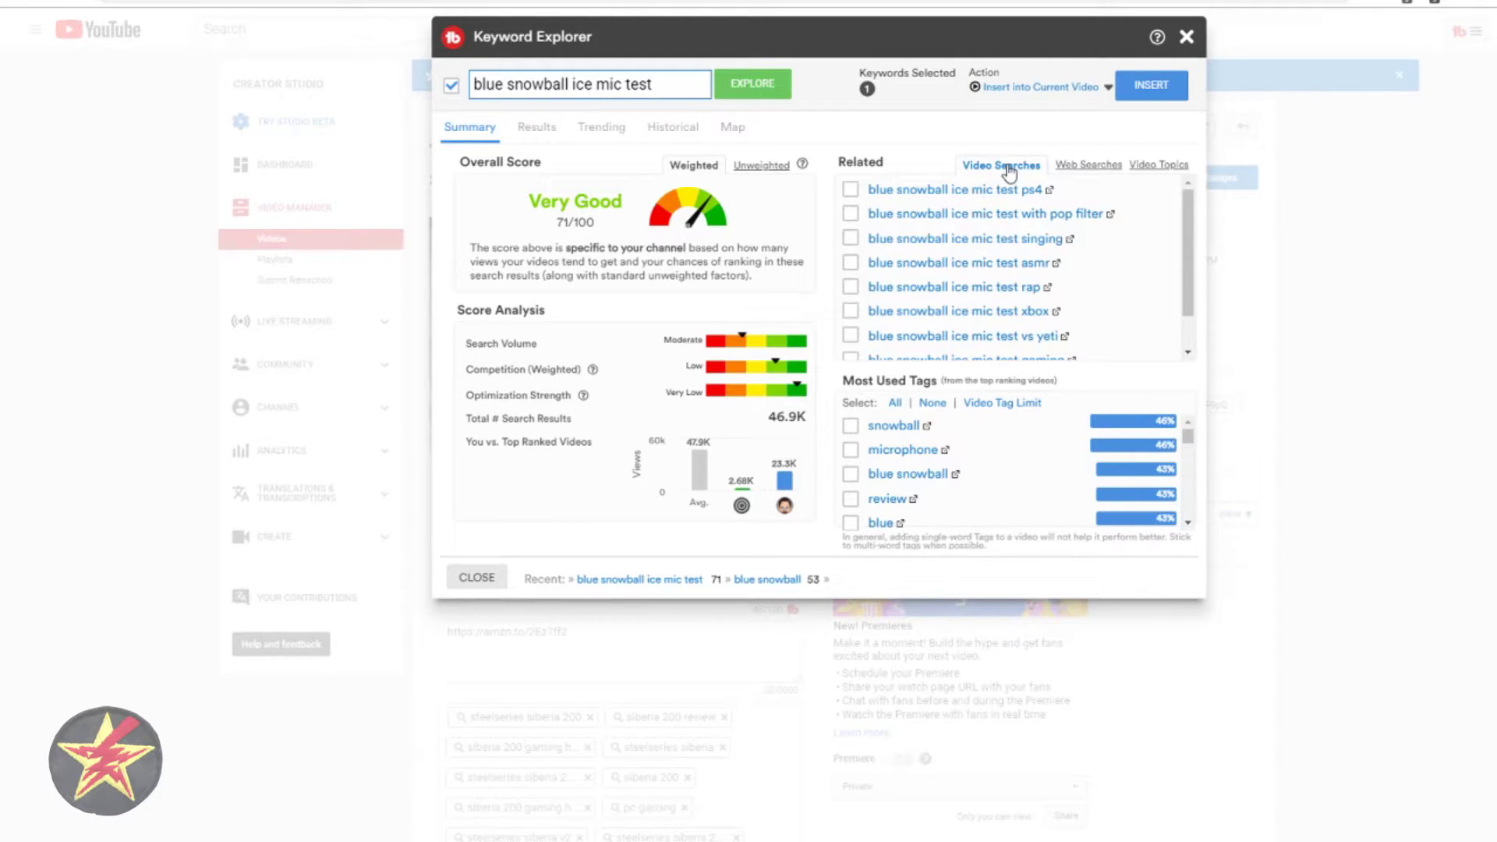
- Explore the related video search "blue snowball ice mic test xbox" and review its summary
{"action": "left_click", "coordinate": [961, 312]}
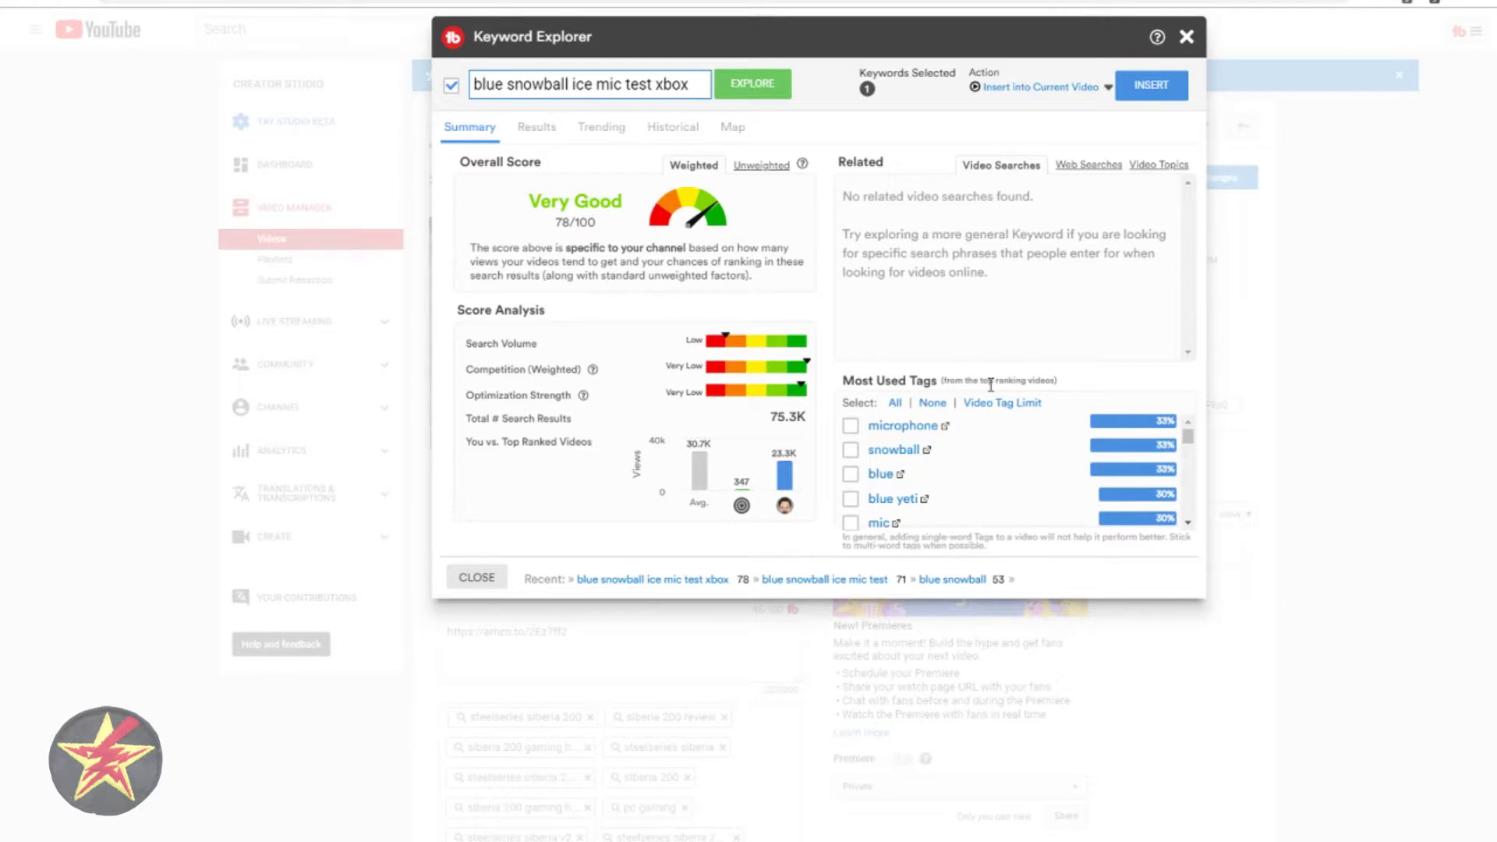
{"action": "scroll", "coordinate": [990, 385], "scroll_direction": "down", "scroll_amount": 1}
{"action": "scroll", "coordinate": [975, 463], "scroll_direction": "down", "scroll_amount": 4}
{"action": "scroll", "coordinate": [977, 465], "scroll_direction": "up", "scroll_amount": 3}
{"action": "scroll", "coordinate": [920, 441], "scroll_direction": "up", "scroll_amount": 2}
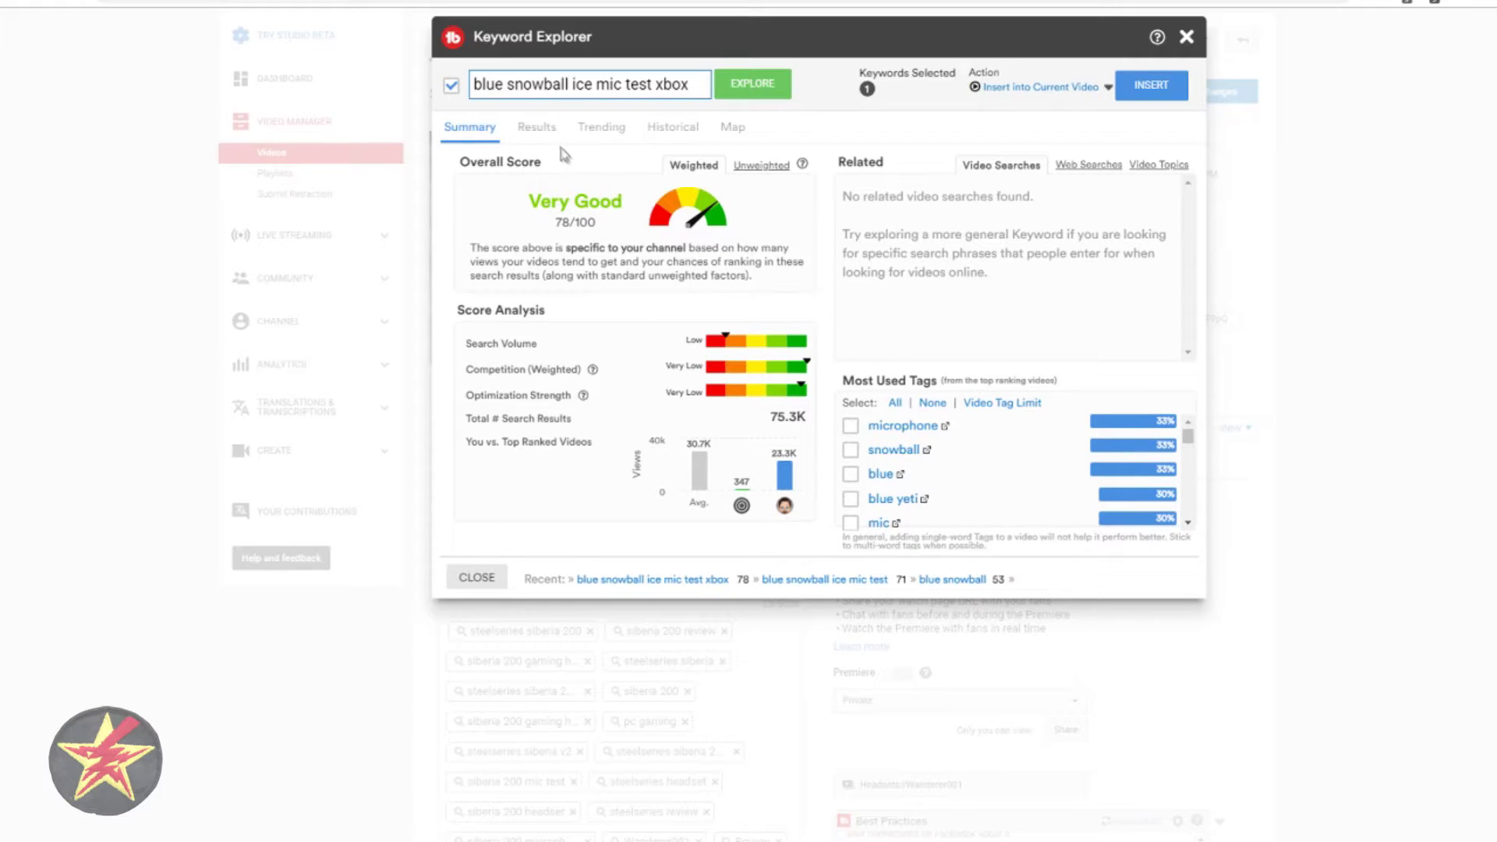
- Review the search results, trending queries and historical interest for "blue snowball ice mic test xbox"
{"action": "left_click", "coordinate": [527, 137]}
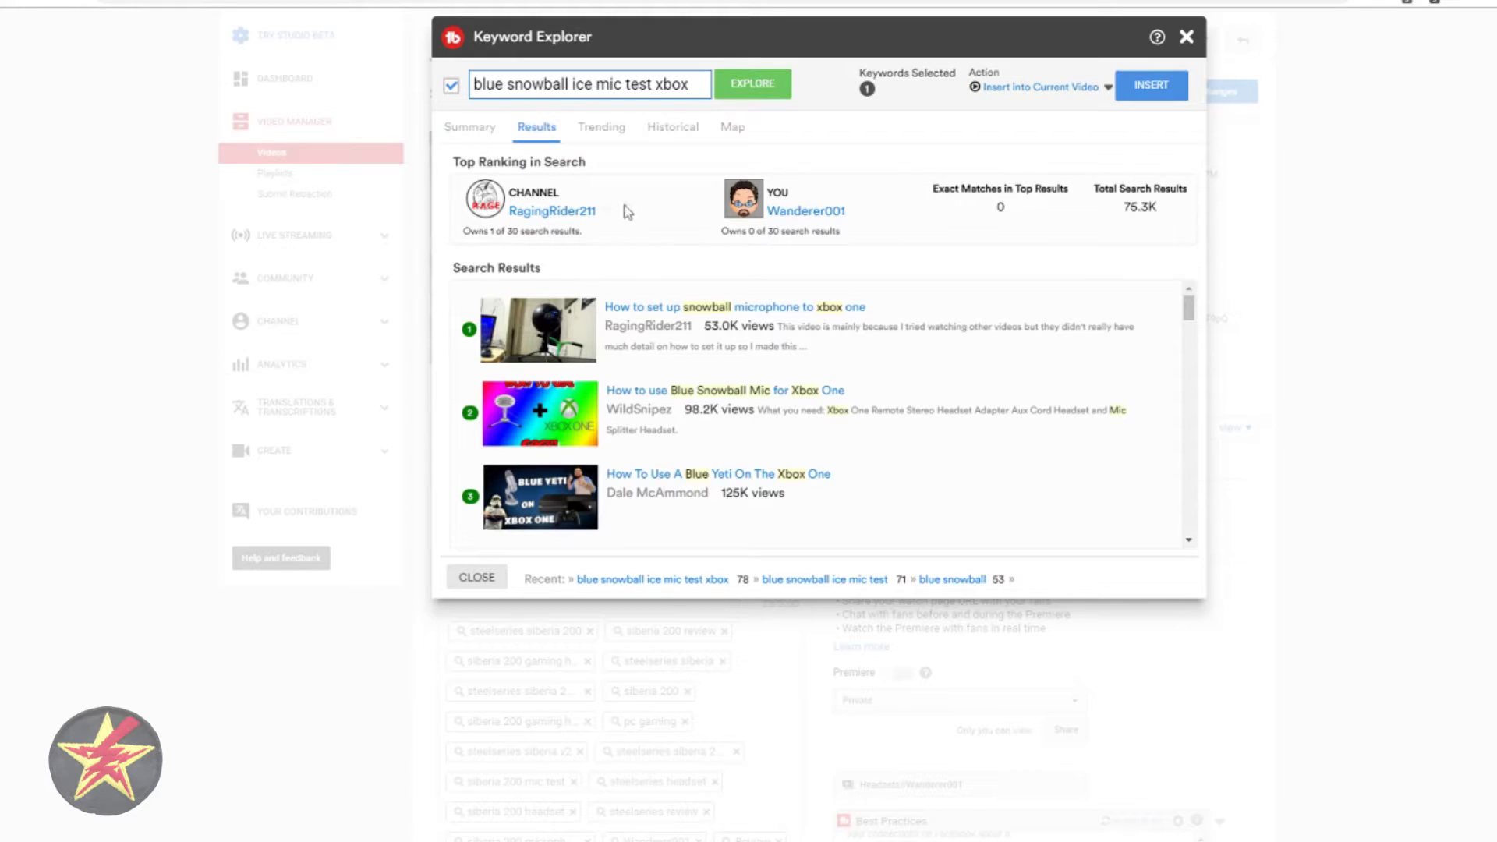
{"action": "scroll", "coordinate": [708, 443], "scroll_direction": "down", "scroll_amount": 5}
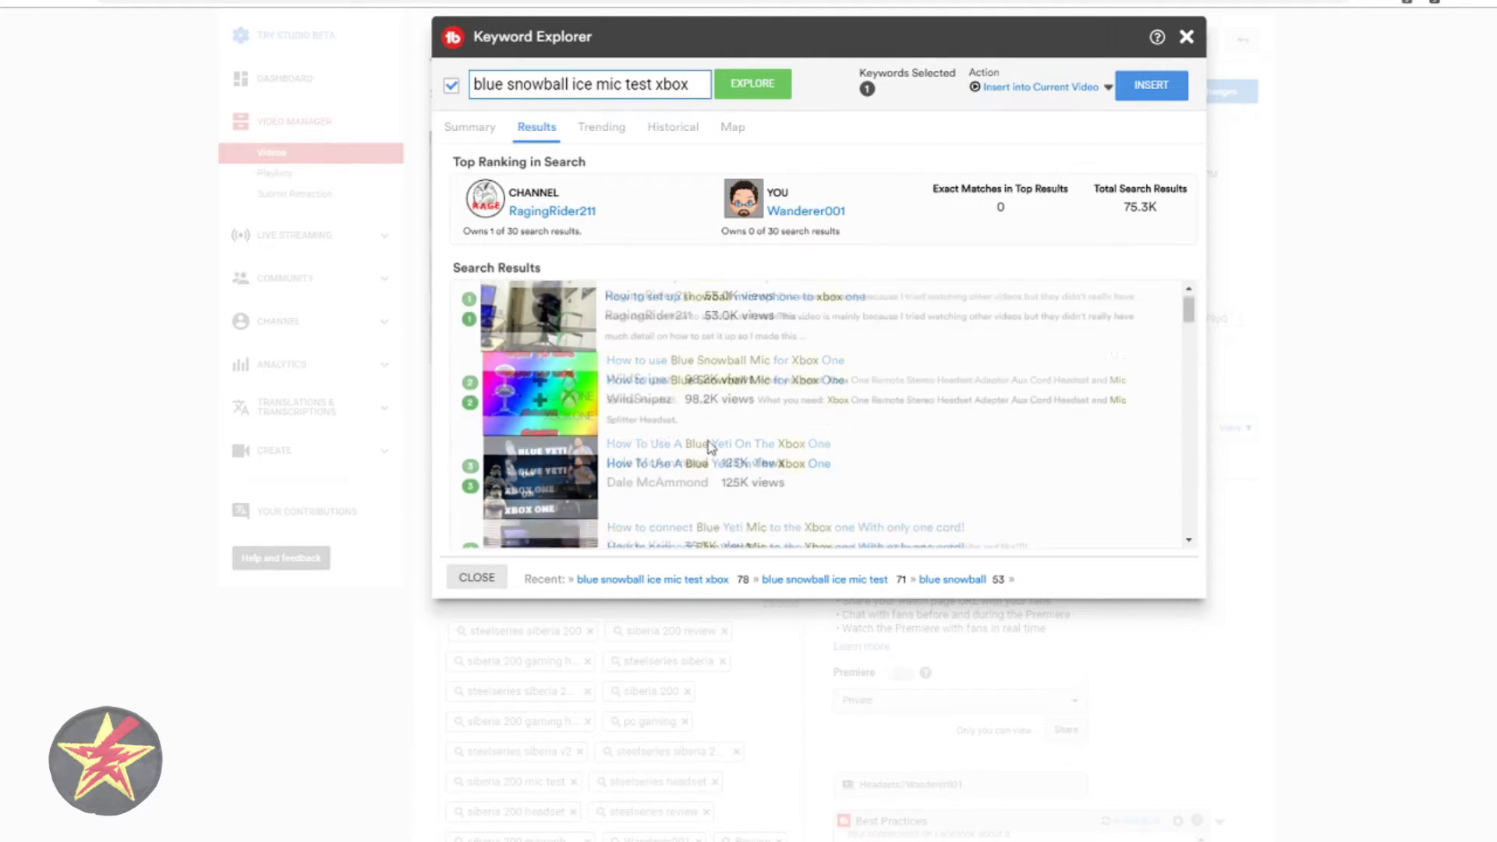
{"action": "scroll", "coordinate": [708, 443], "scroll_direction": "up", "scroll_amount": 10}
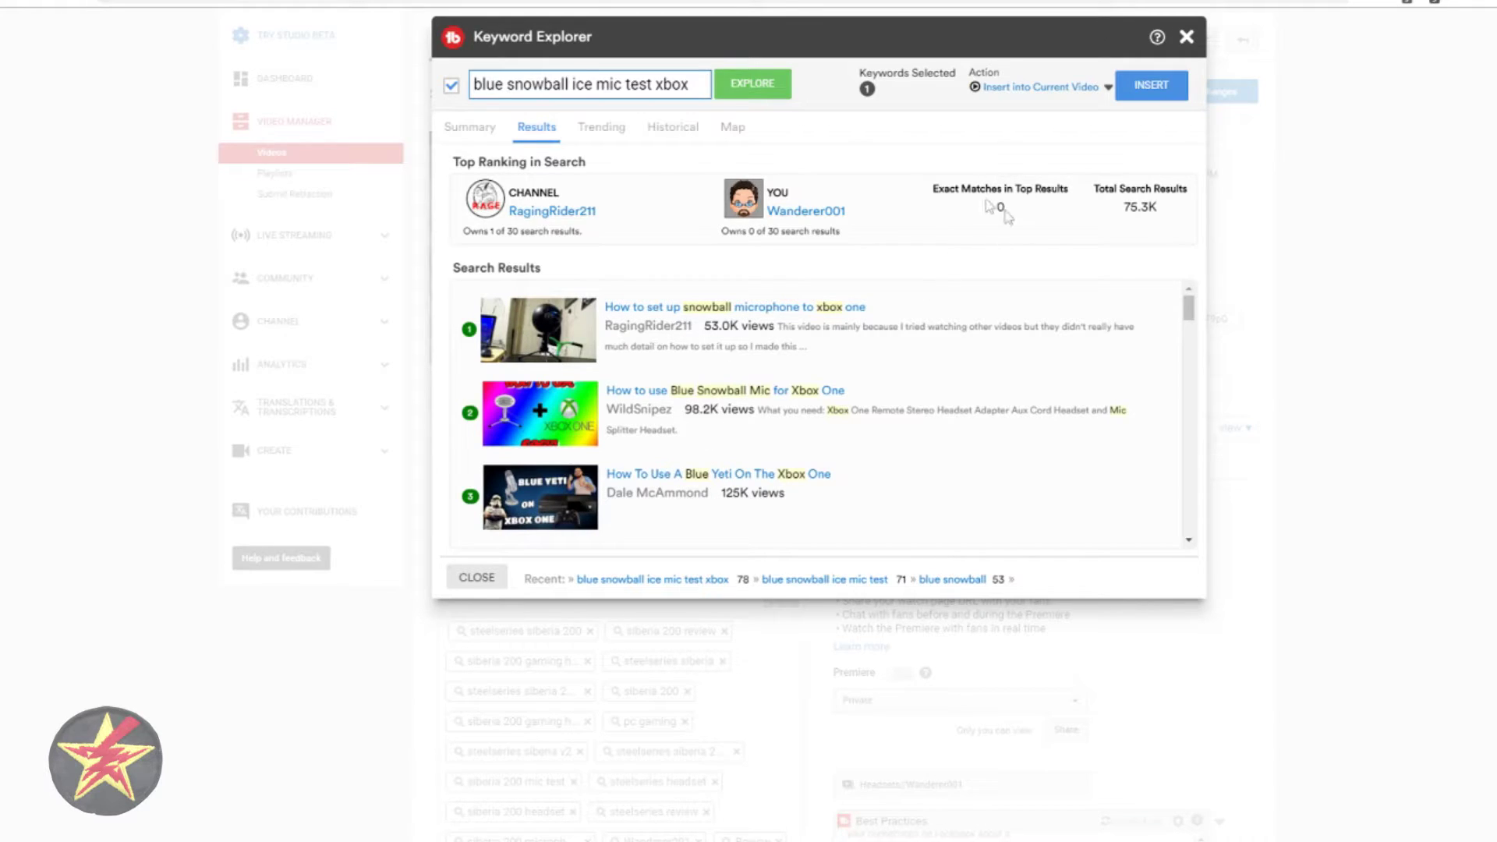
{"action": "left_click", "coordinate": [600, 127]}
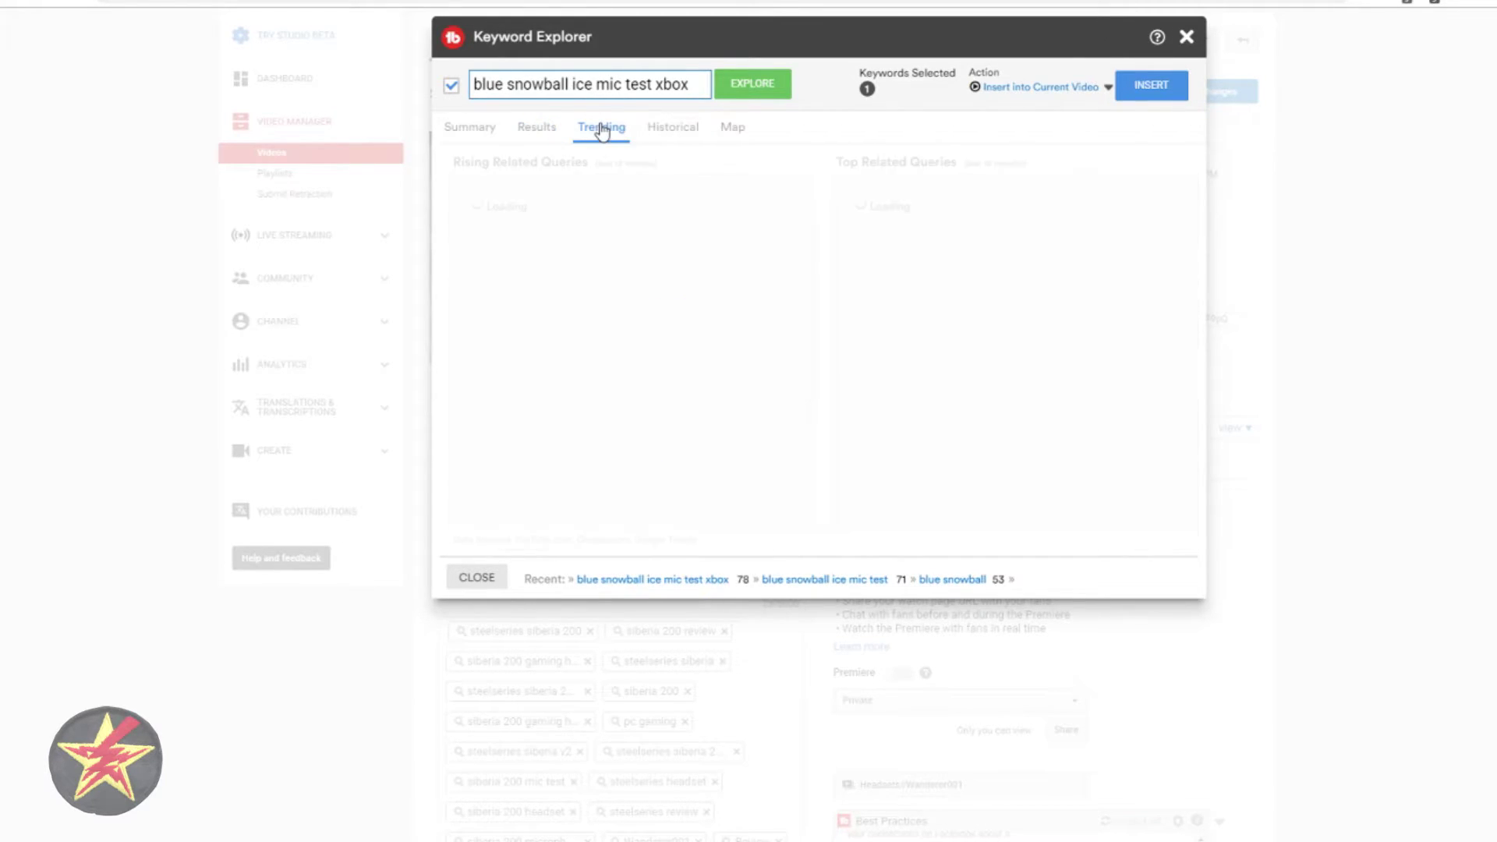
{"action": "left_click", "coordinate": [684, 141]}
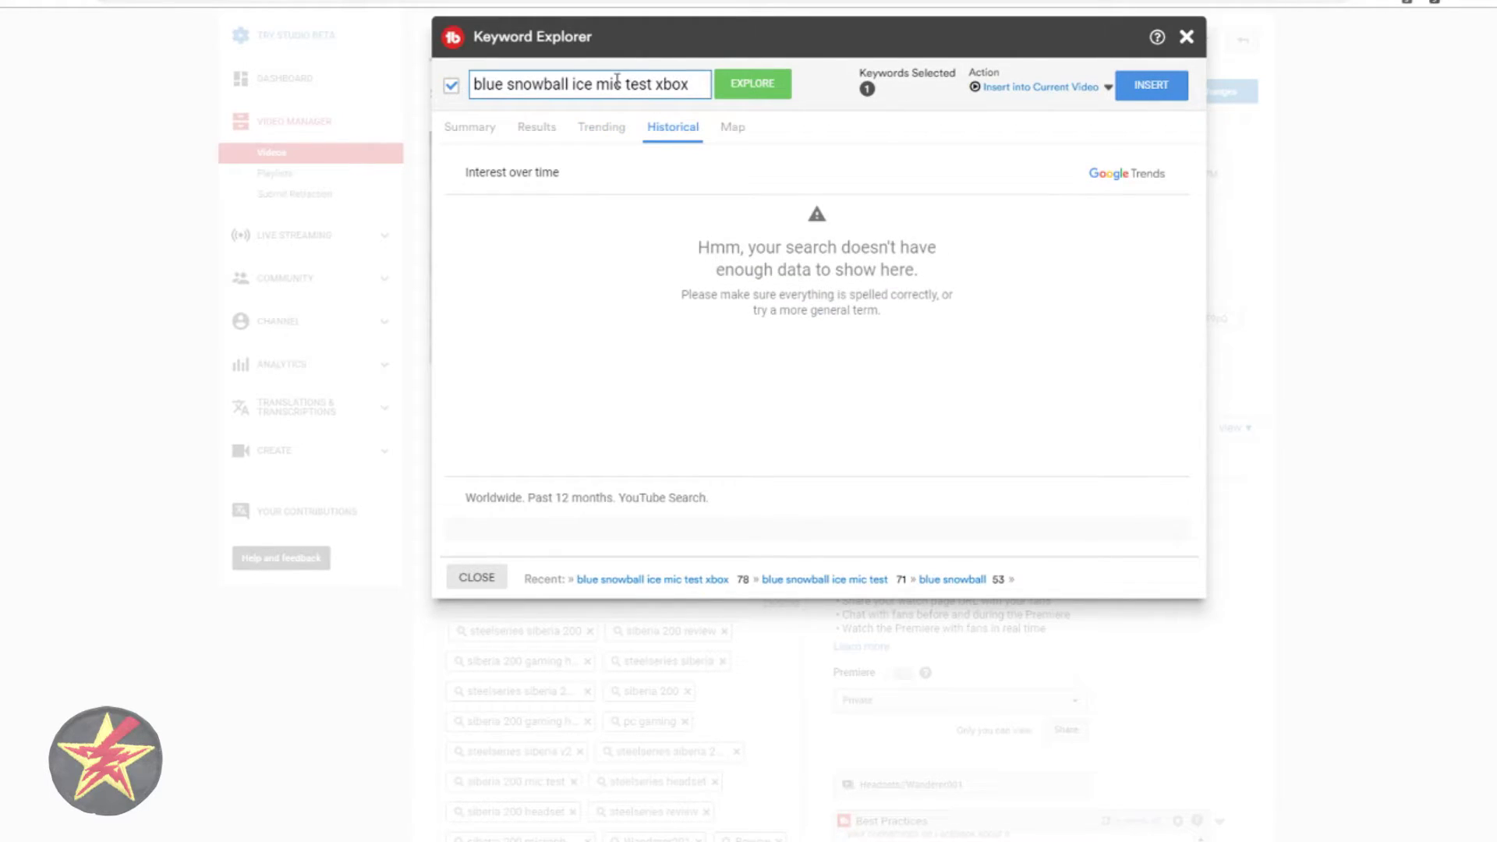
- Explore "blue snowball ice mic test" again and check its historical interest and regional interest map
{"action": "left_click_drag", "start_coordinate": [653, 86], "coordinate": [700, 91]}
{"action": "key", "text": "BackSpace"}
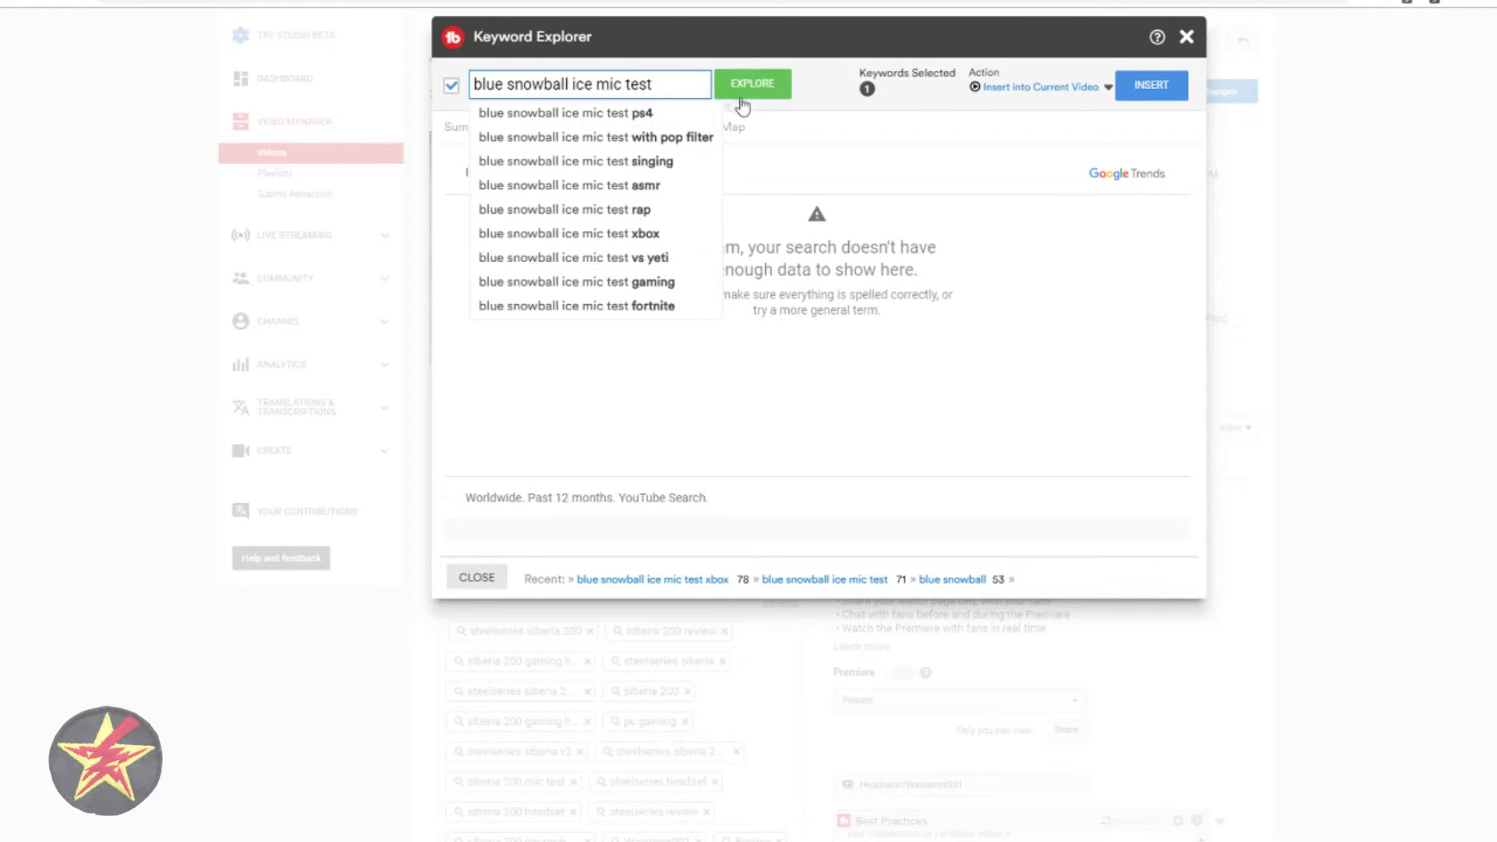
{"action": "left_click", "coordinate": [747, 83]}
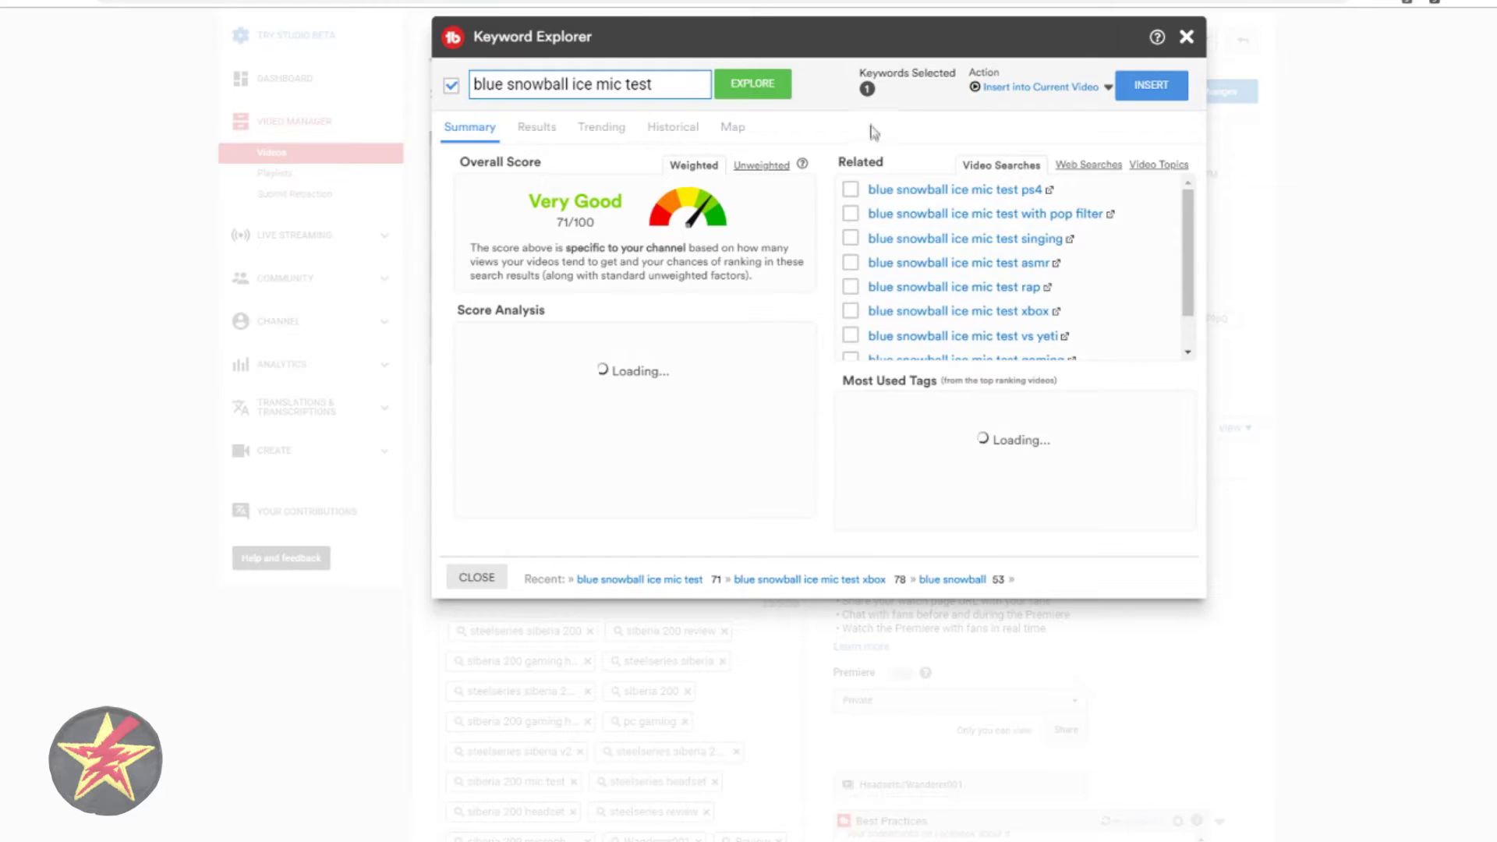
{"action": "left_click", "coordinate": [687, 133]}
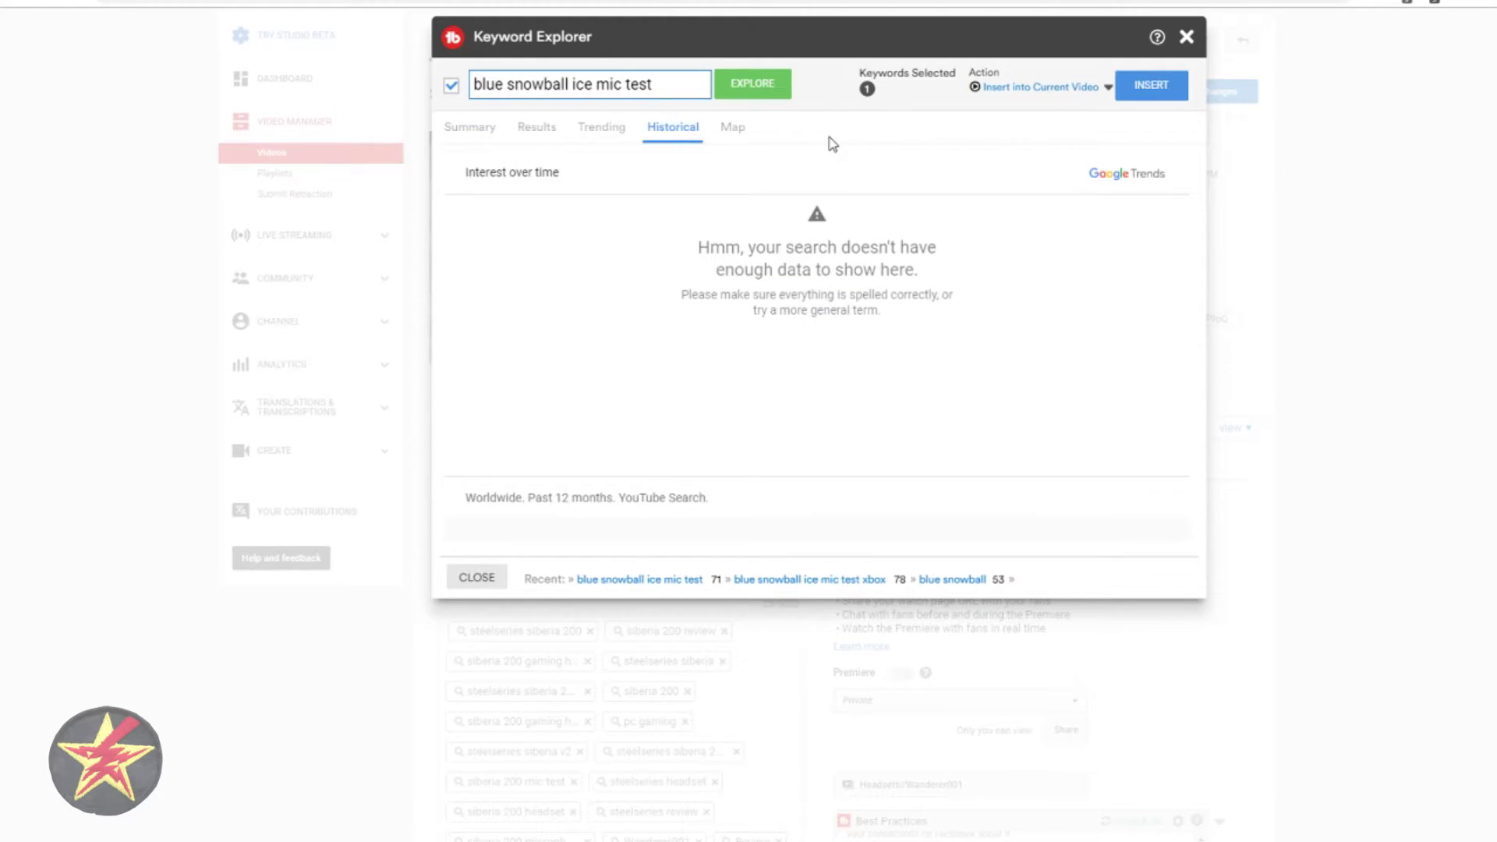
{"action": "left_click", "coordinate": [739, 137]}
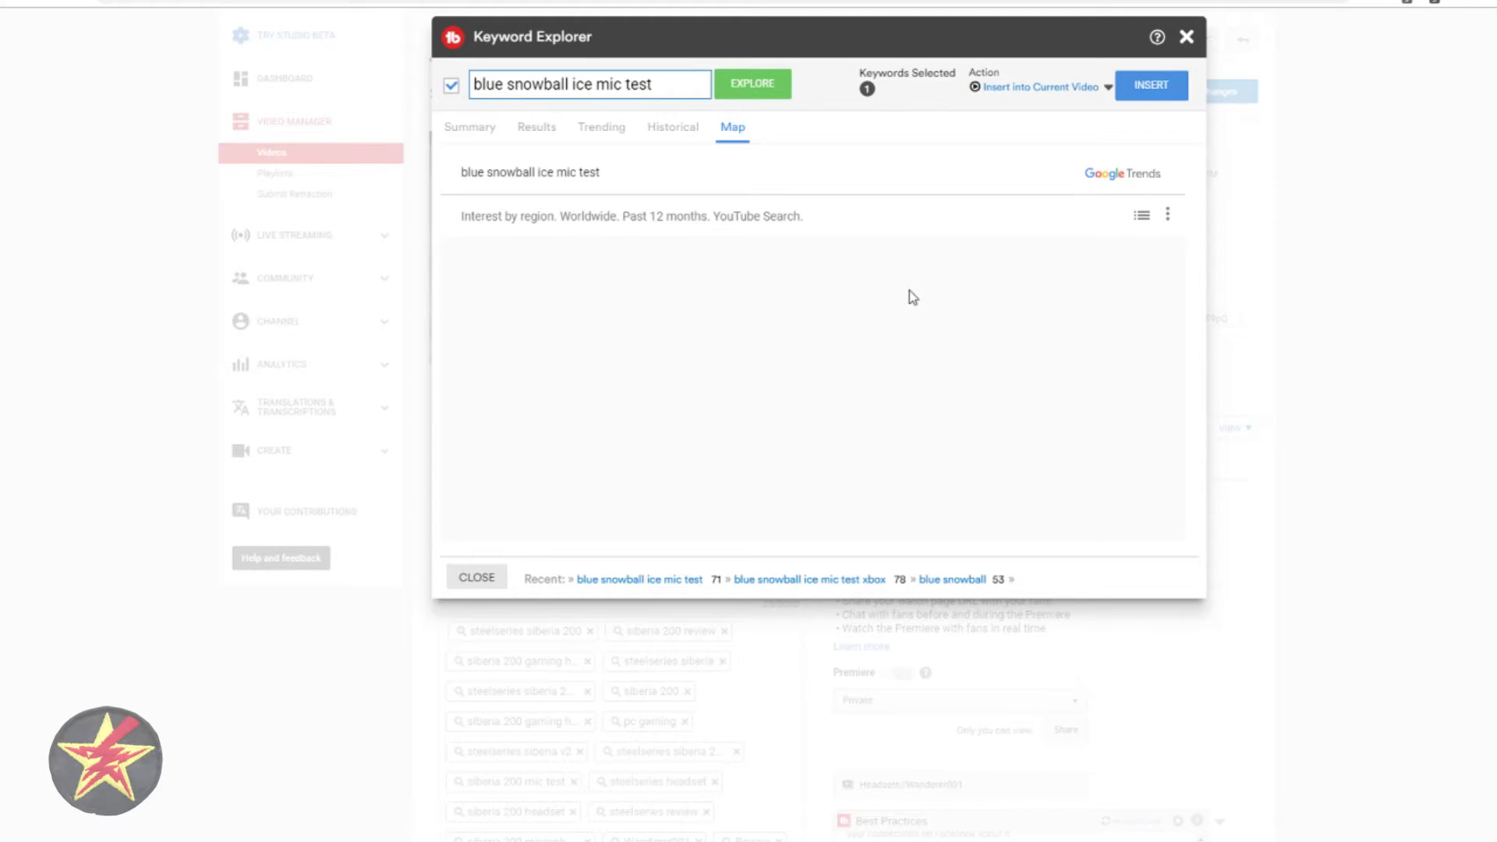
- Close the Keyword Explorer and read the Apply End Screen Template information from the video's best practices, dismissing it when done
{"action": "left_click", "coordinate": [1186, 37]}
{"action": "scroll", "coordinate": [825, 736], "scroll_direction": "down", "scroll_amount": 2}
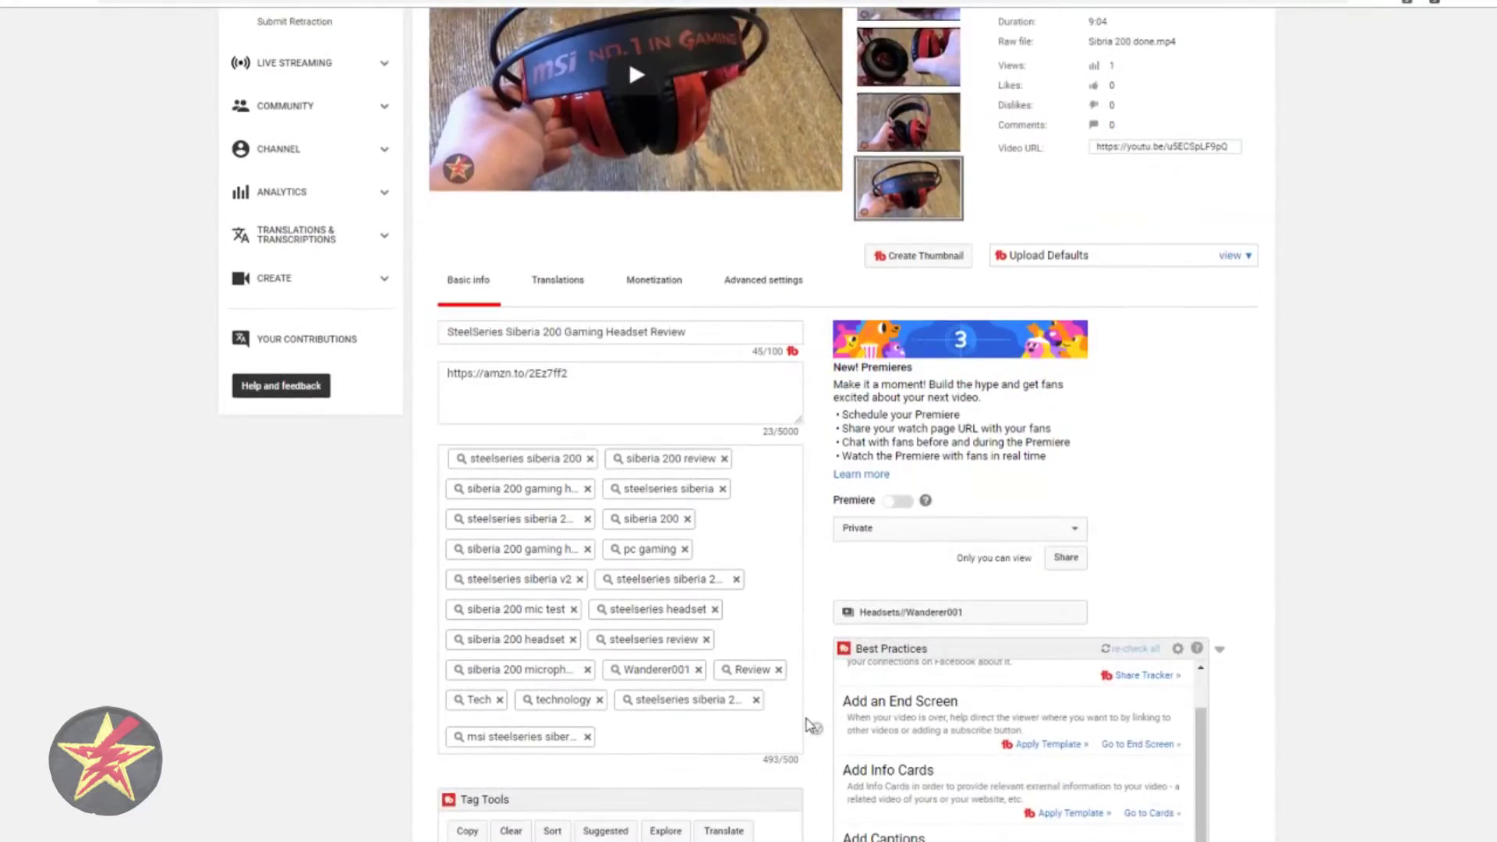
{"action": "scroll", "coordinate": [807, 721], "scroll_direction": "down", "scroll_amount": 3}
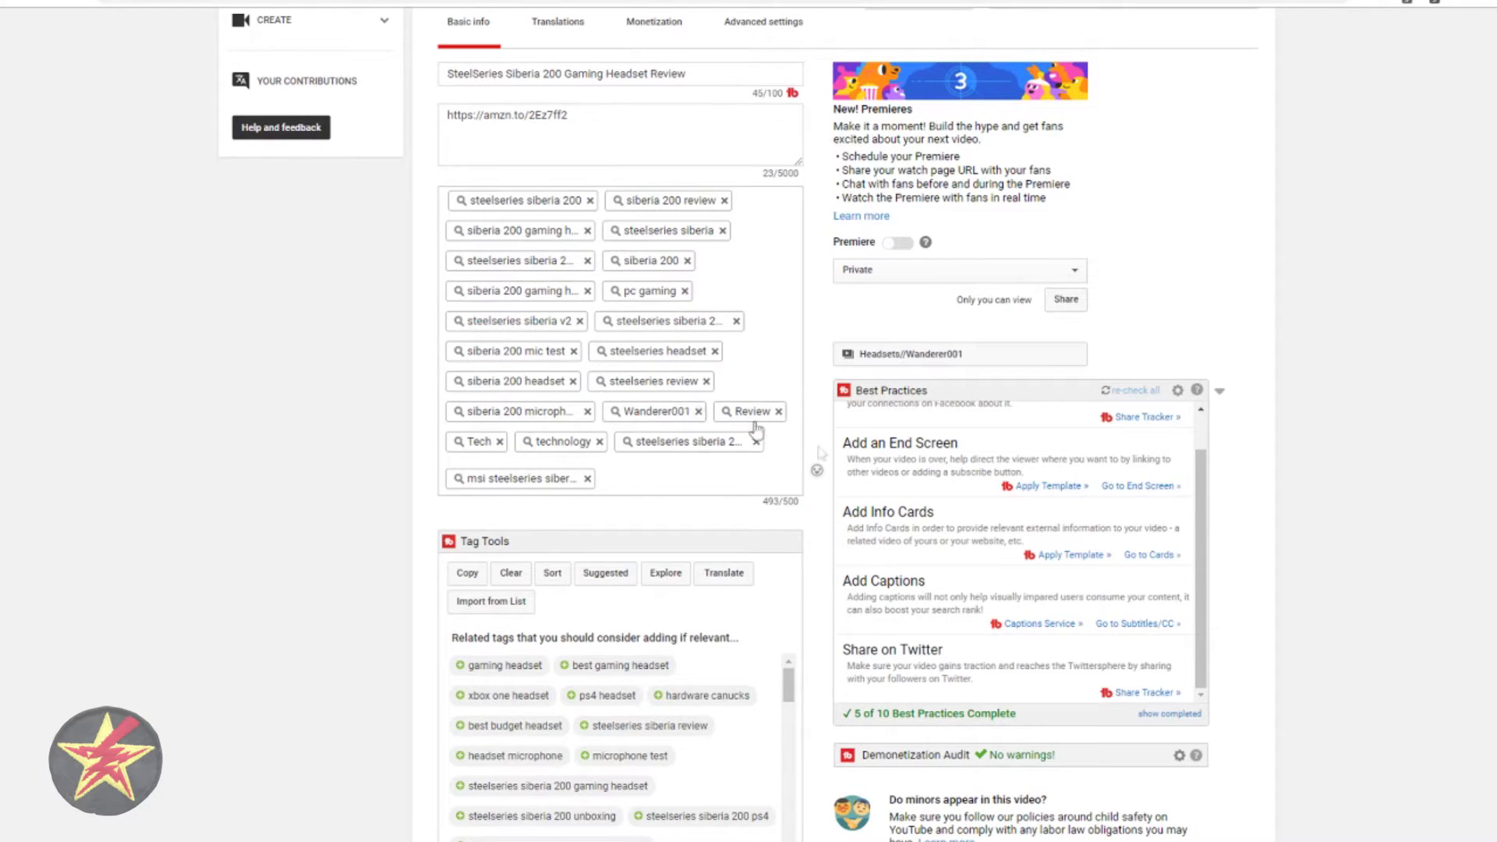
{"action": "scroll", "coordinate": [786, 440], "scroll_direction": "down", "scroll_amount": 1}
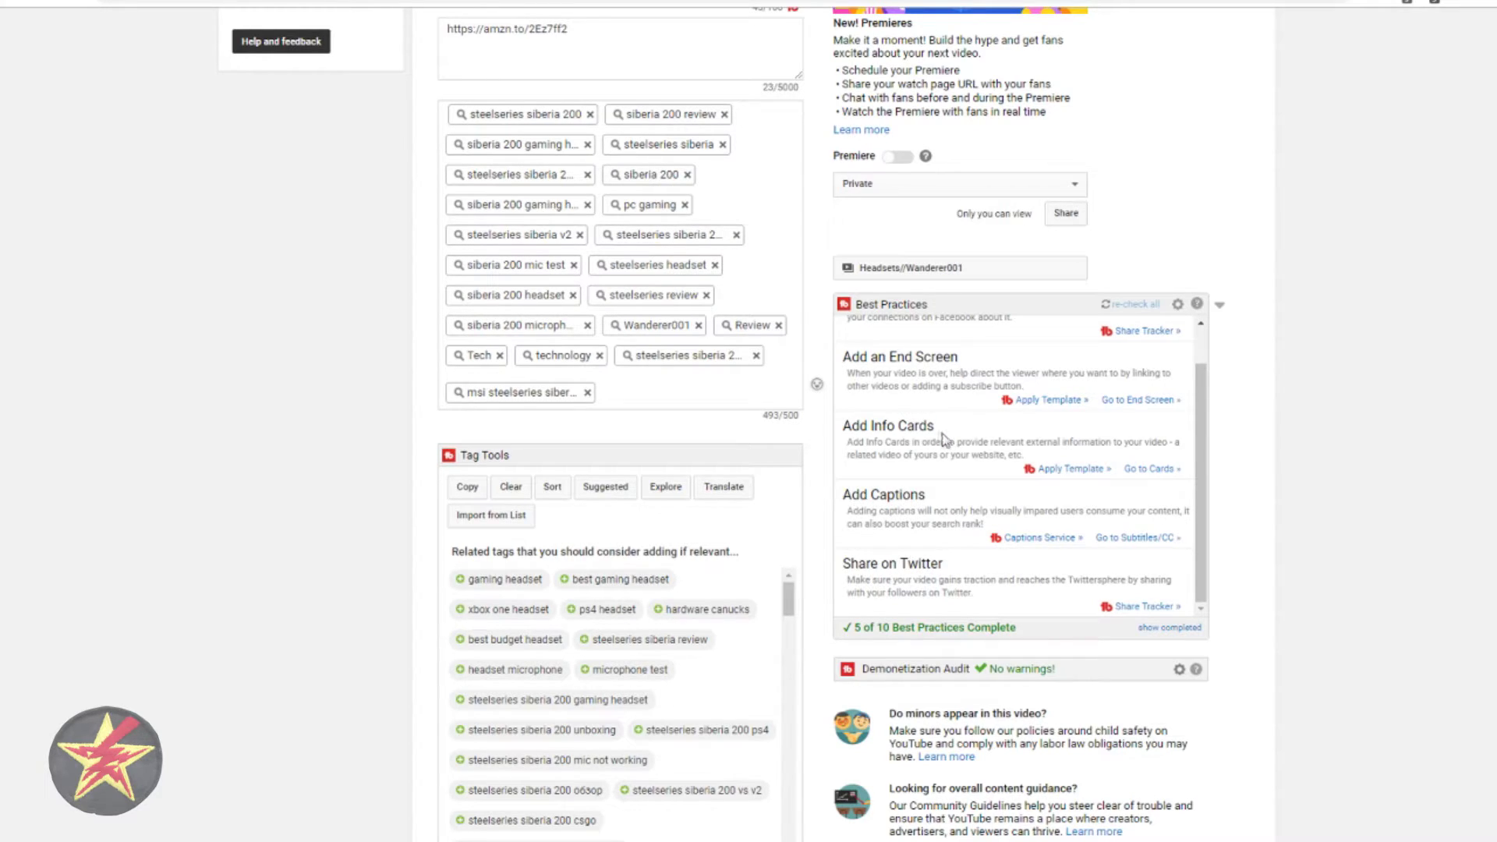
{"action": "left_click", "coordinate": [1044, 401]}
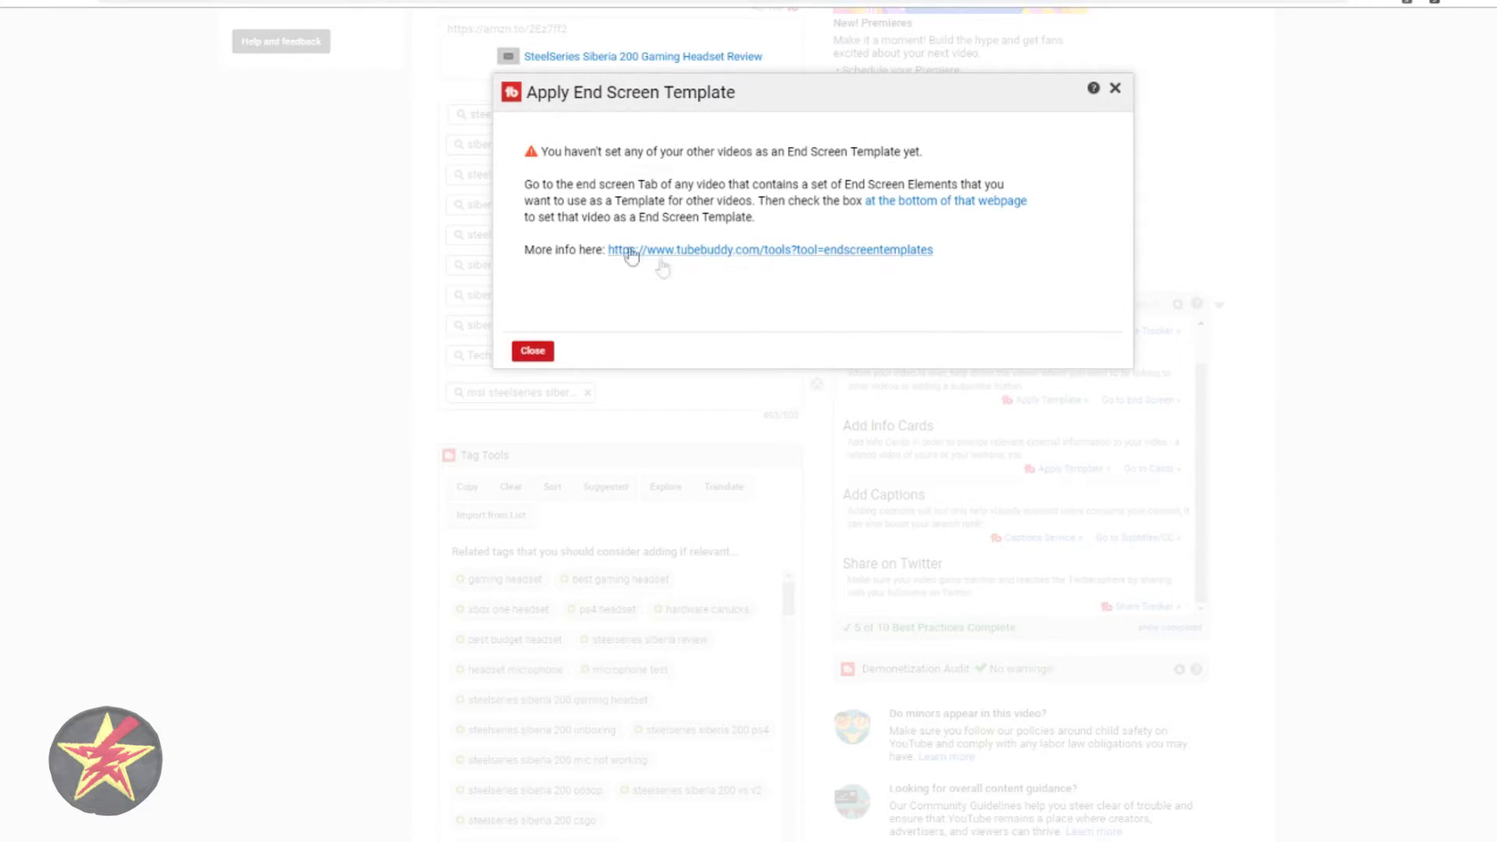
{"action": "left_click", "coordinate": [1114, 89]}
- Open the video's end screen editor, dismiss the introductory tip, and switch the End Screen Template setting on and off again
{"action": "left_click", "coordinate": [1148, 401]}
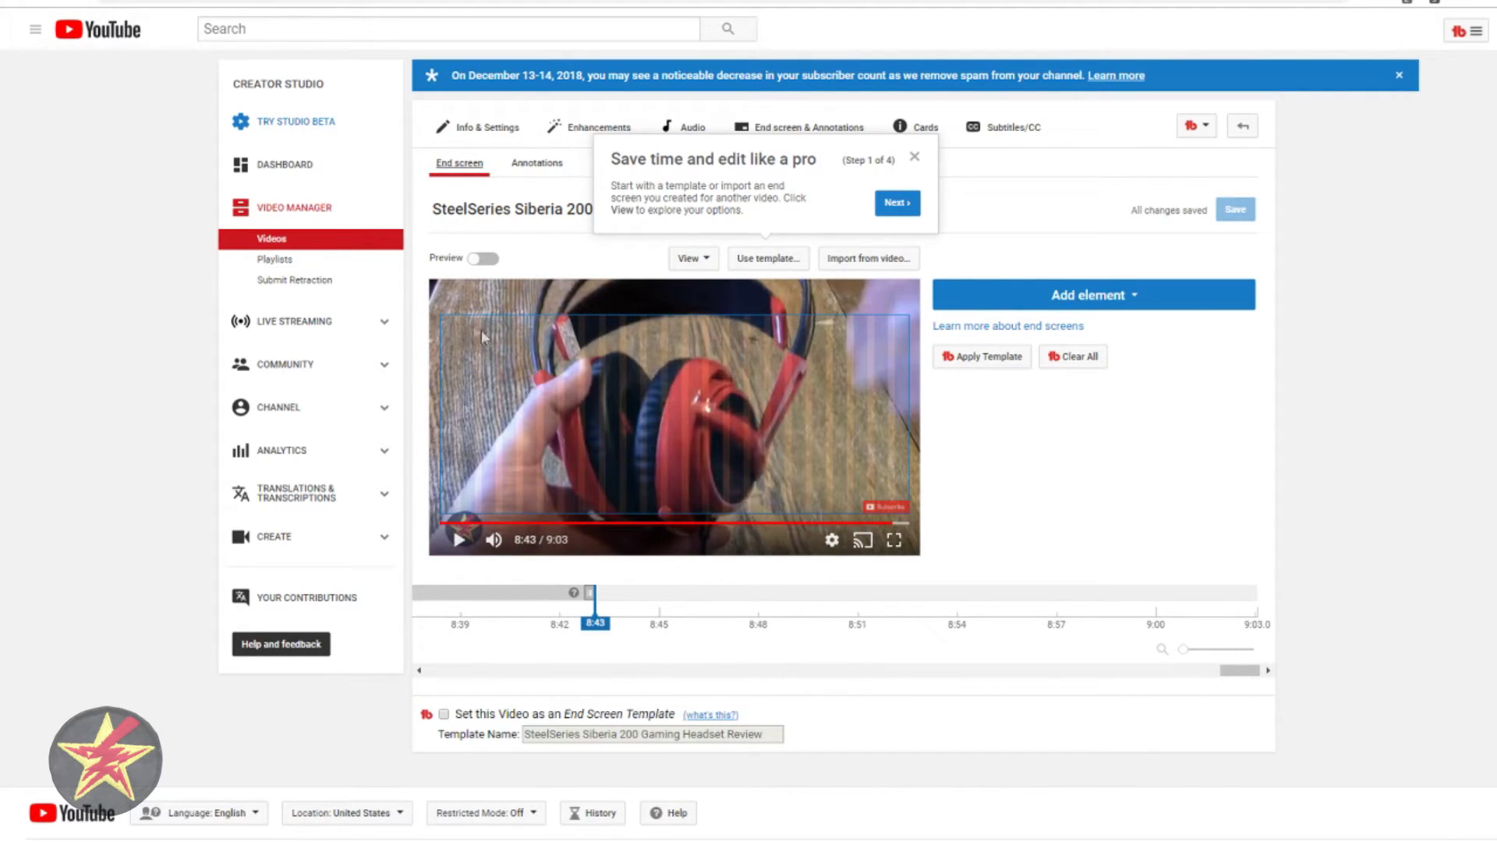
{"action": "left_click", "coordinate": [914, 157]}
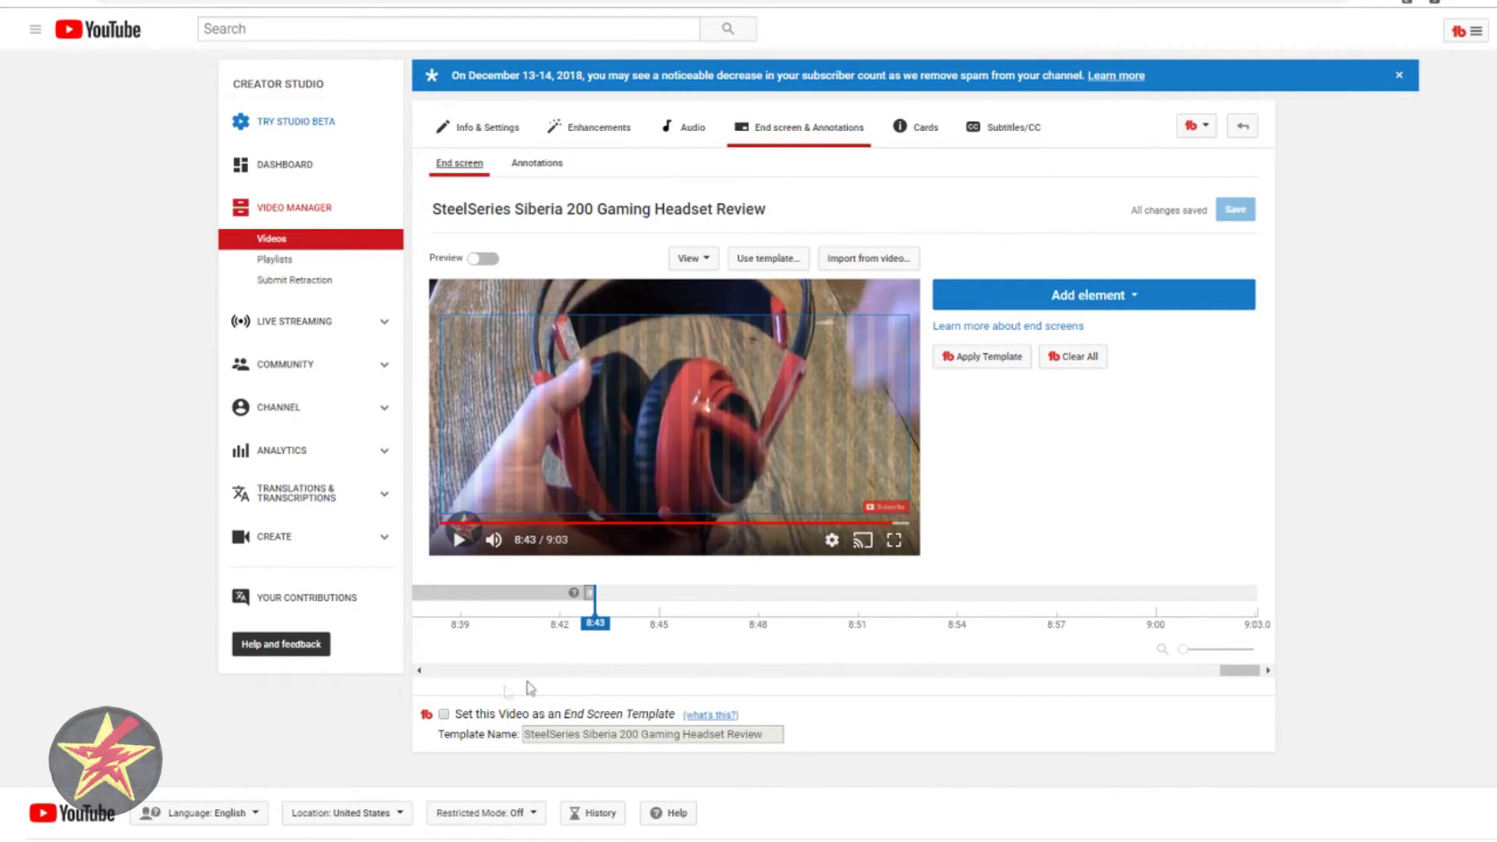
{"action": "left_click", "coordinate": [445, 715]}
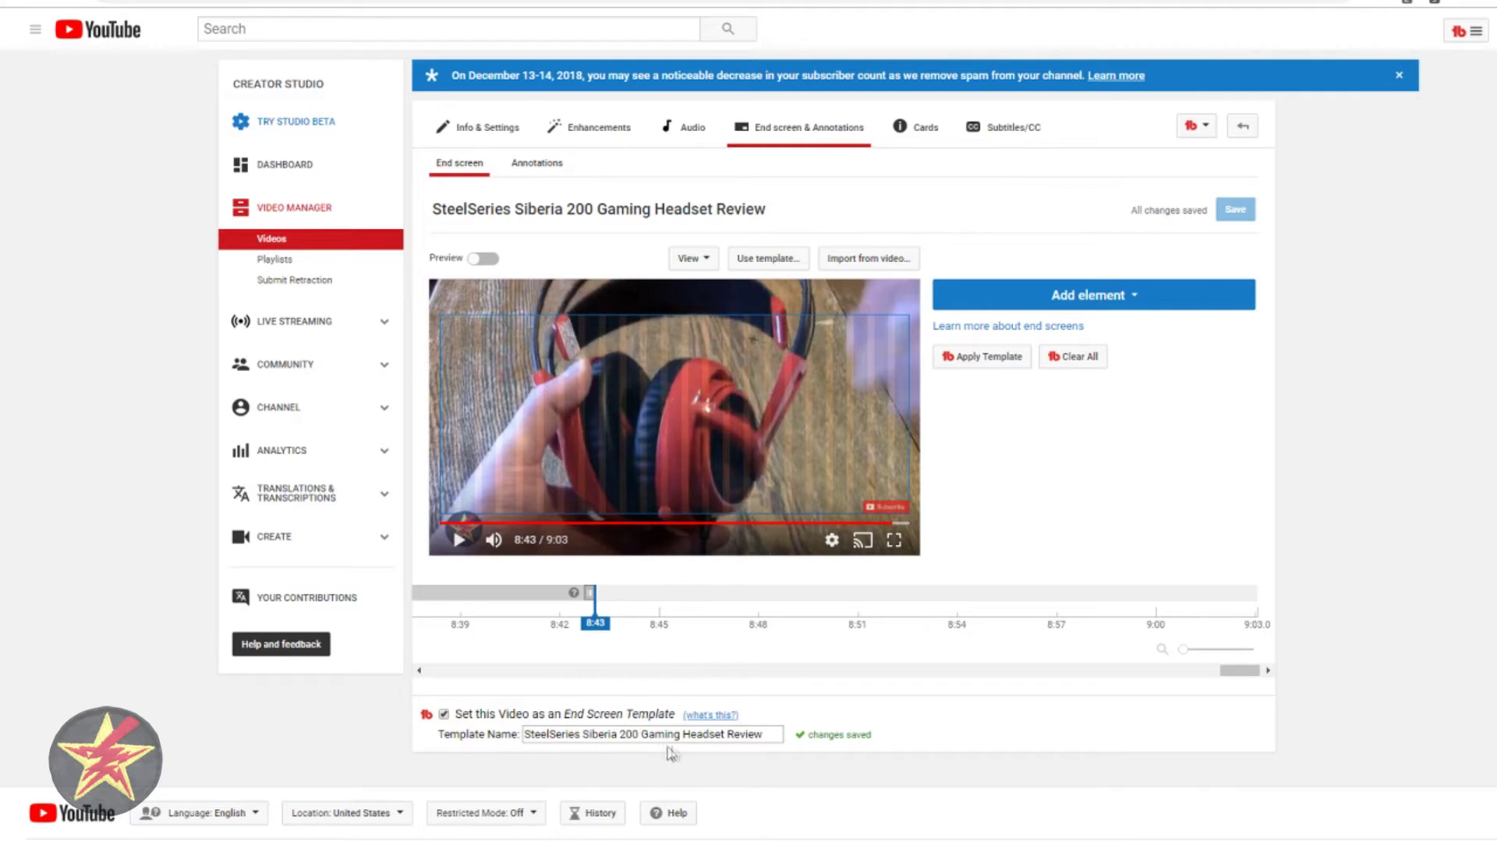
{"action": "left_click", "coordinate": [443, 714]}
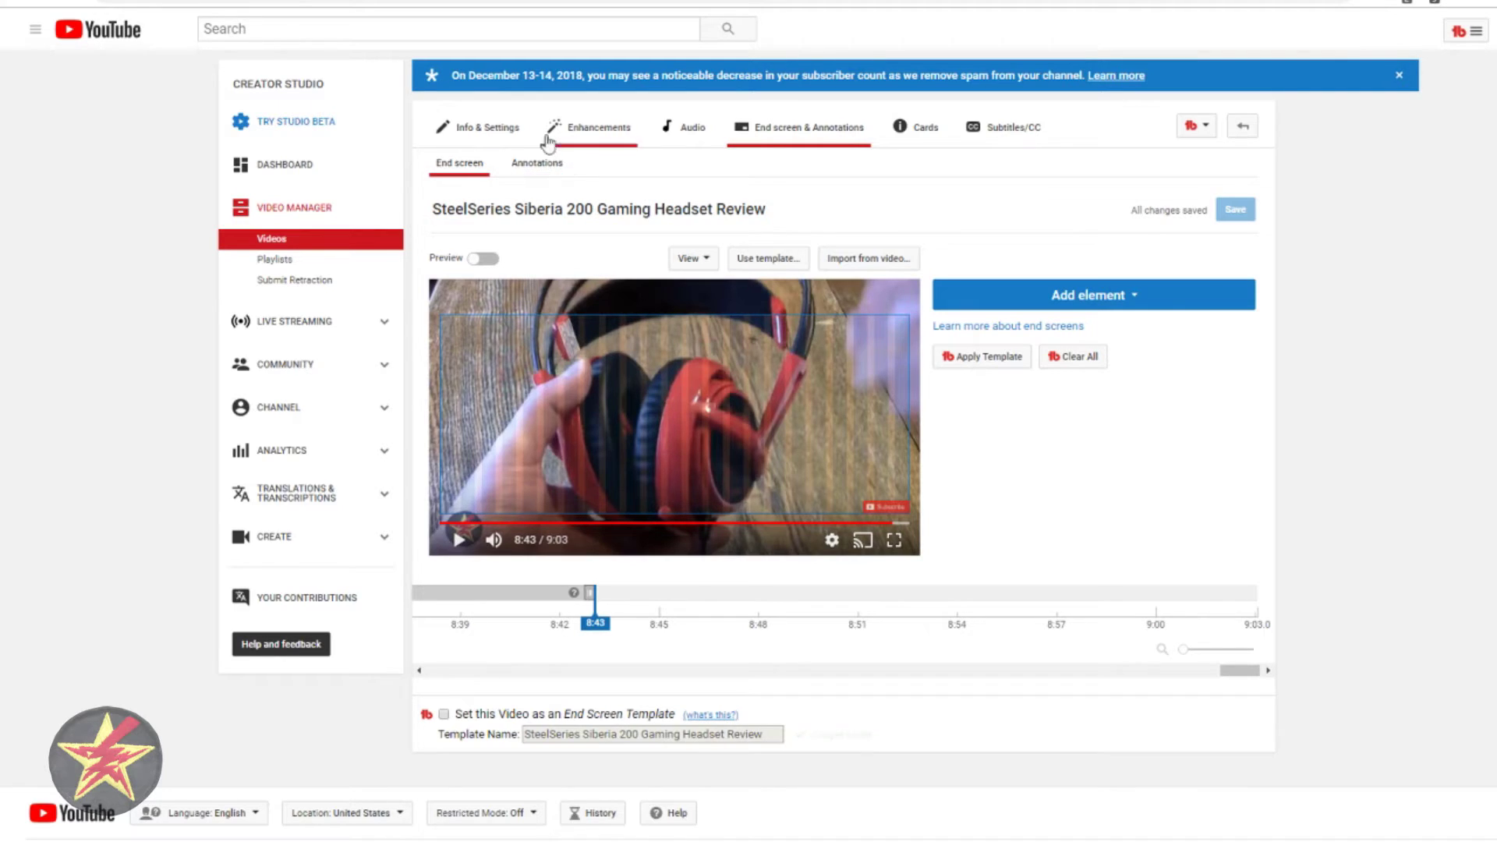
- Return to the video's info and settings and review its tags, tag tools and best practices
{"action": "left_click", "coordinate": [484, 128]}
{"action": "scroll", "coordinate": [1169, 468], "scroll_direction": "down", "scroll_amount": 4}
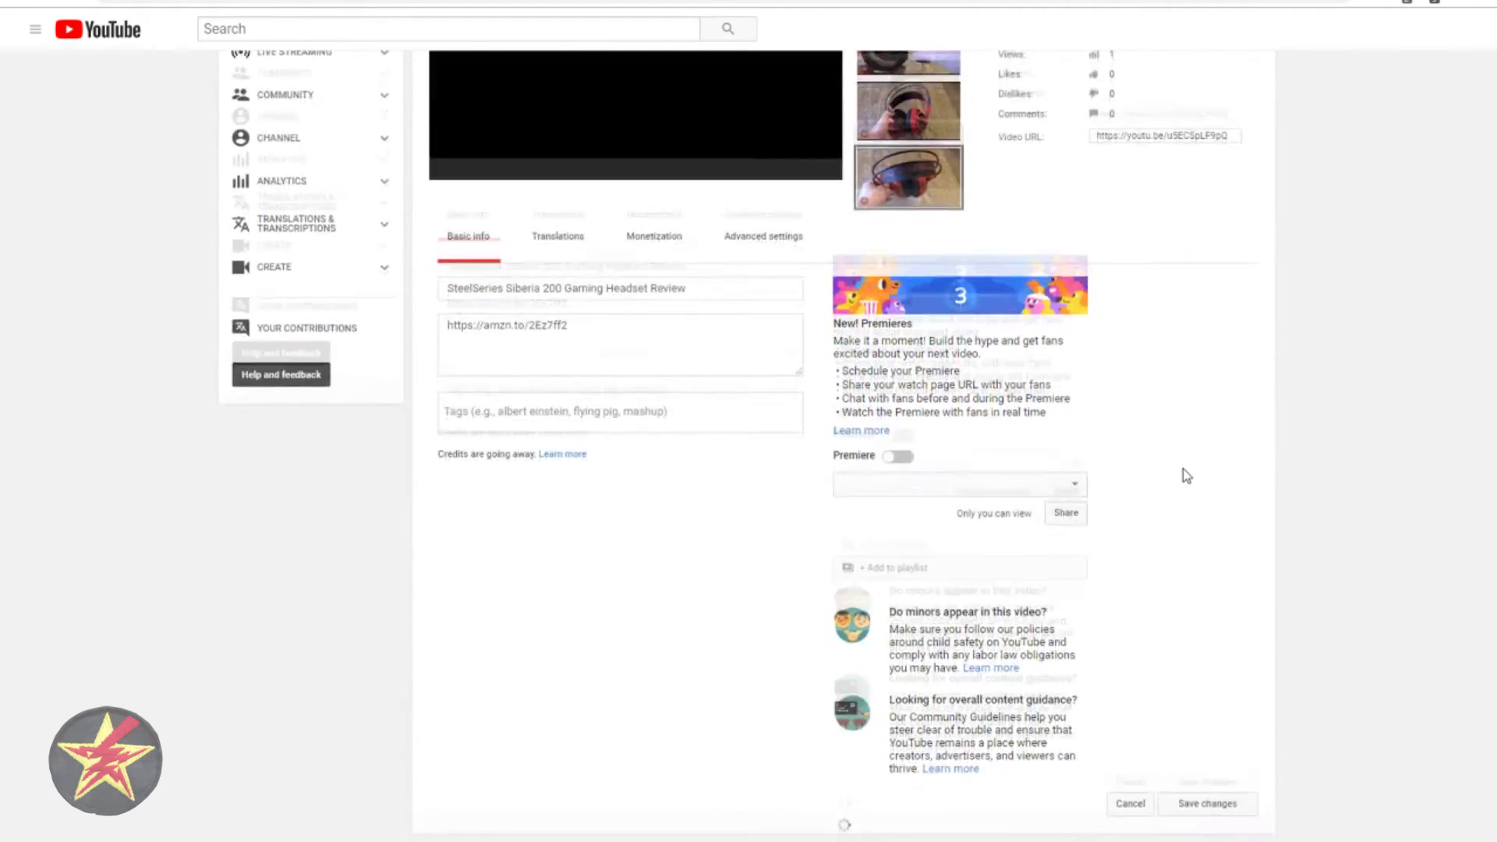
{"action": "scroll", "coordinate": [1269, 518], "scroll_direction": "down", "scroll_amount": 3}
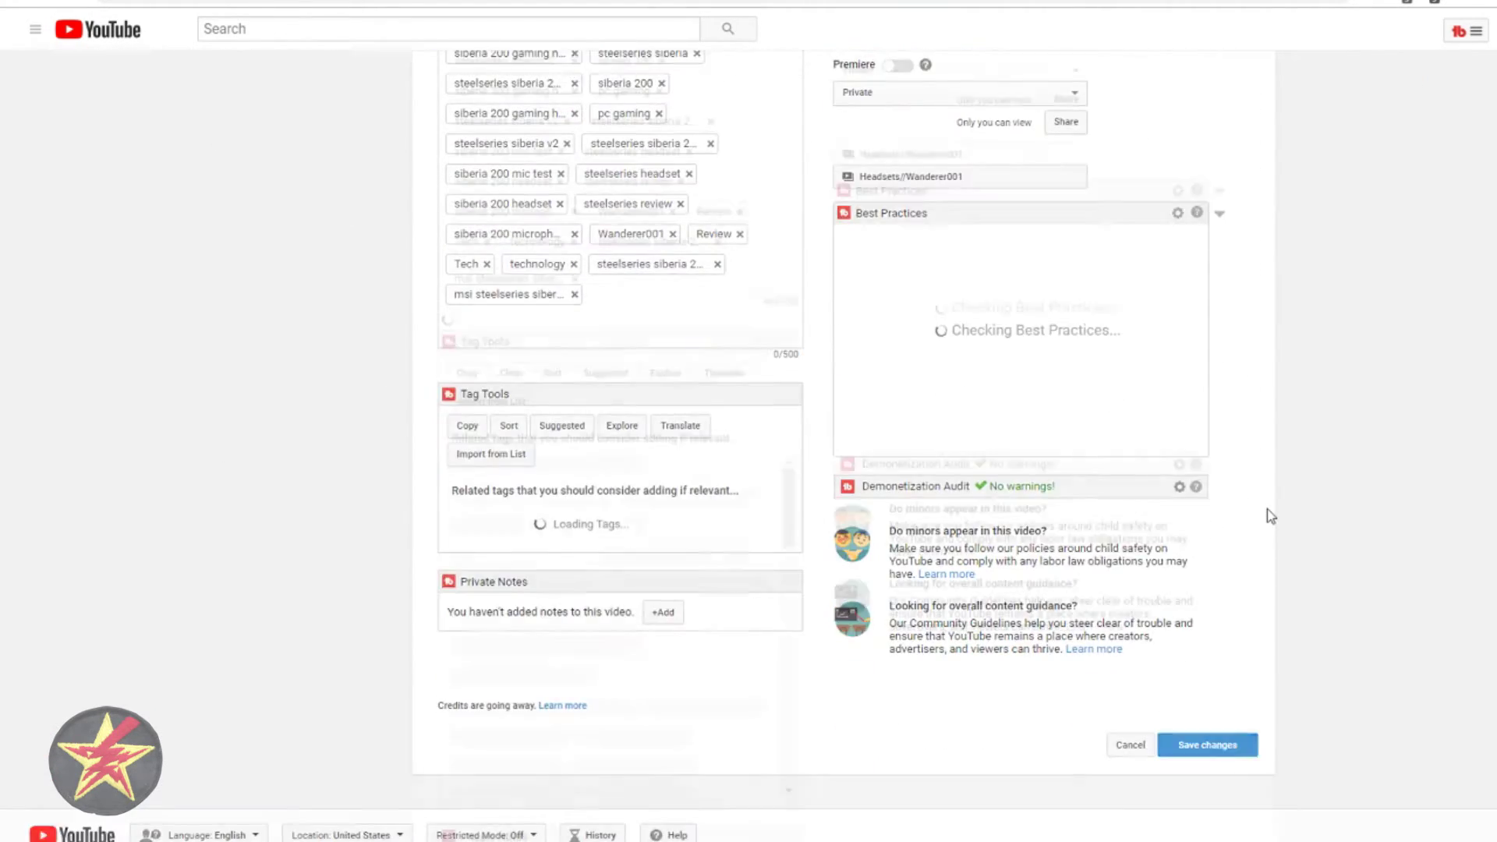
{"action": "scroll", "coordinate": [1269, 516], "scroll_direction": "down", "scroll_amount": 1}
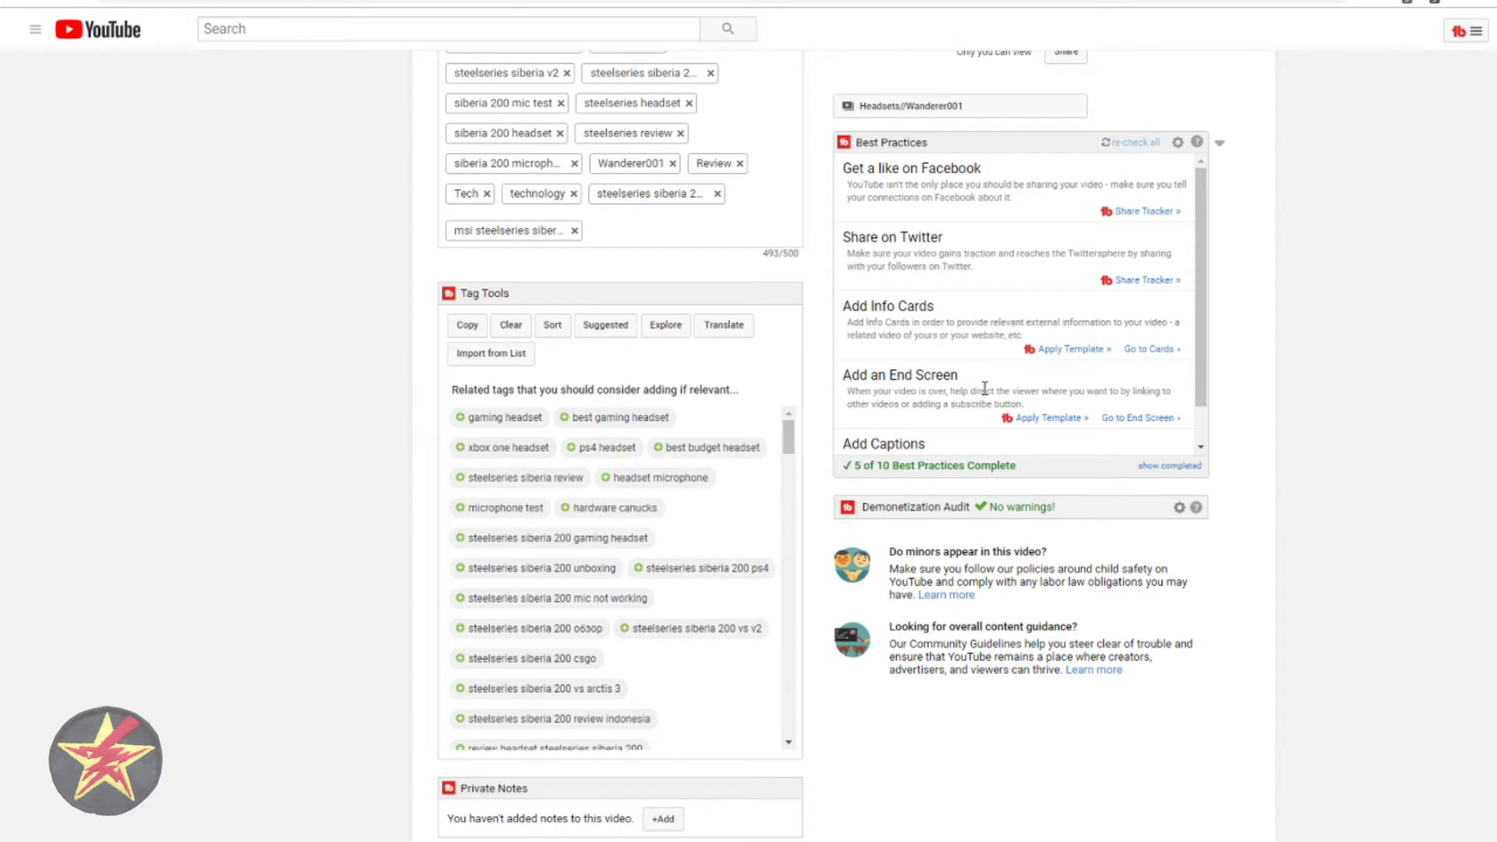
{"action": "scroll", "coordinate": [1162, 404], "scroll_direction": "up", "scroll_amount": 2}
{"action": "scroll", "coordinate": [1255, 395], "scroll_direction": "up", "scroll_amount": 2}
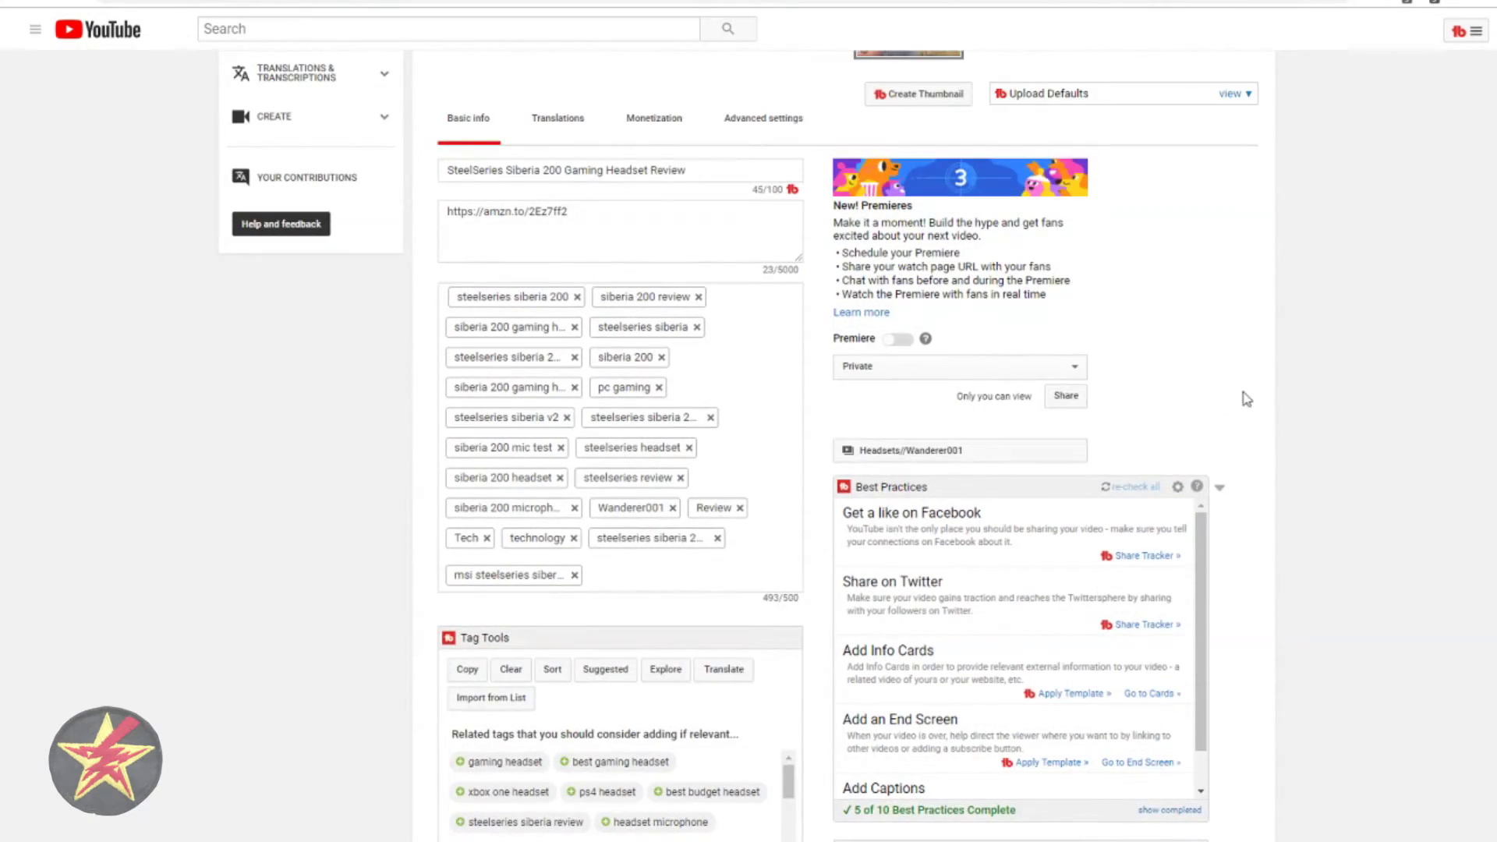
{"action": "scroll", "coordinate": [1241, 400], "scroll_direction": "up", "scroll_amount": 4}
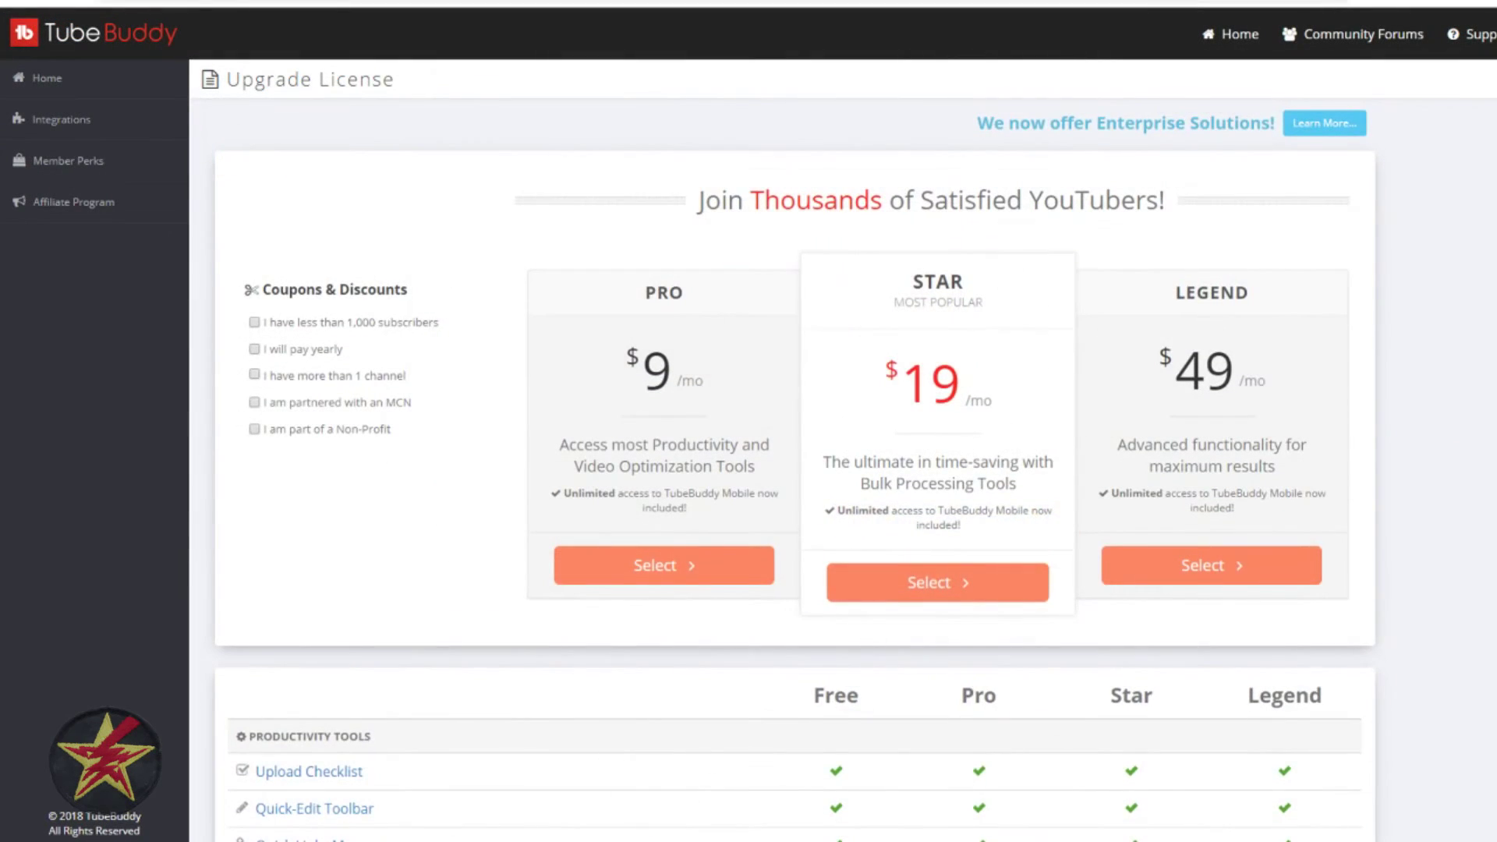
- Preview the license prices with the yearly payment and fewer than 1,000 subscribers discounts applied
{"action": "scroll", "coordinate": [793, 468], "scroll_direction": "down", "scroll_amount": 1}
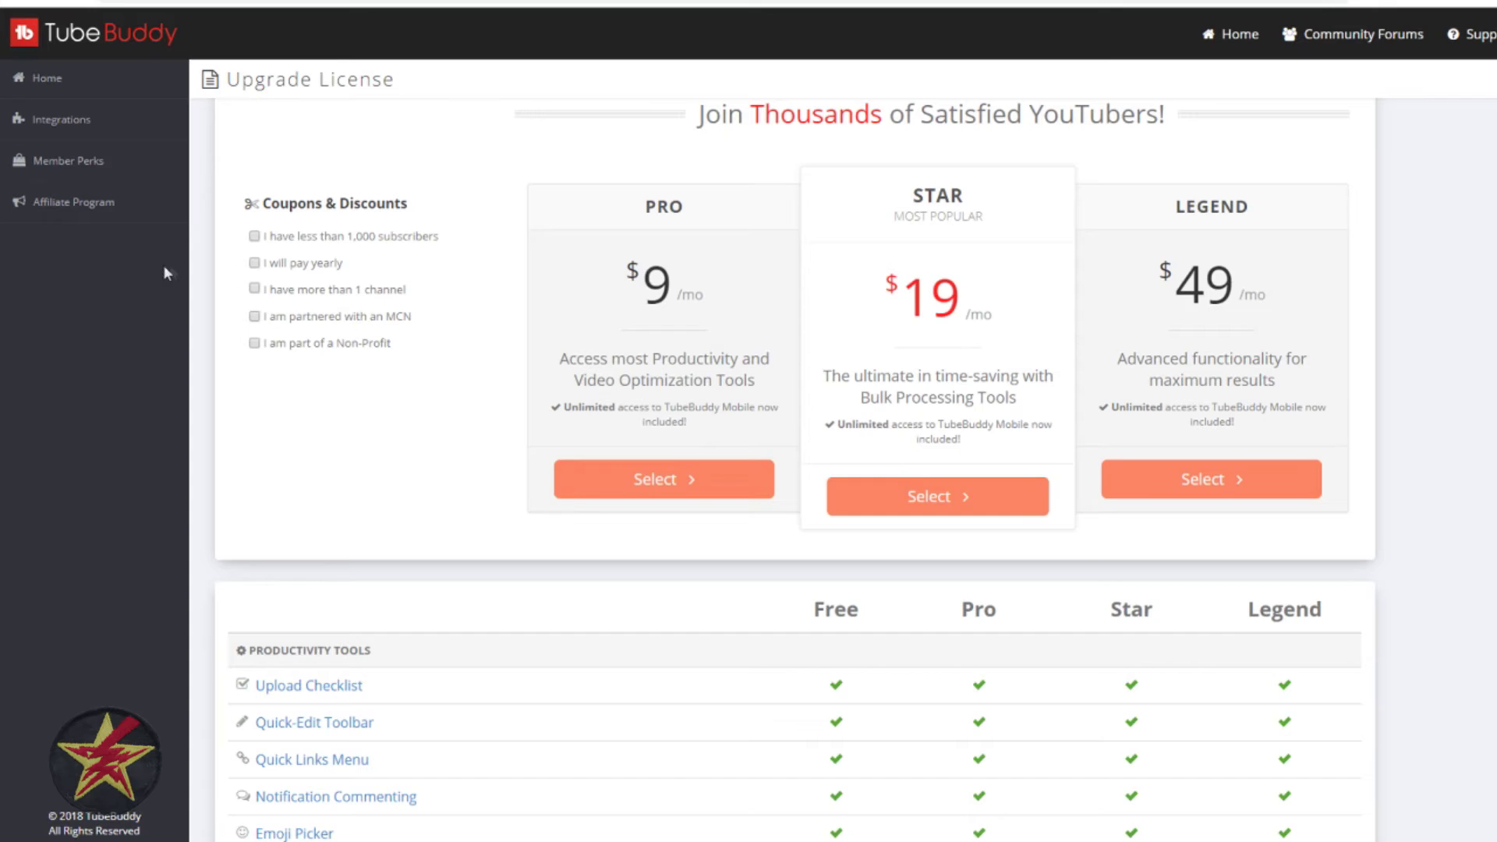
{"action": "left_click", "coordinate": [255, 264]}
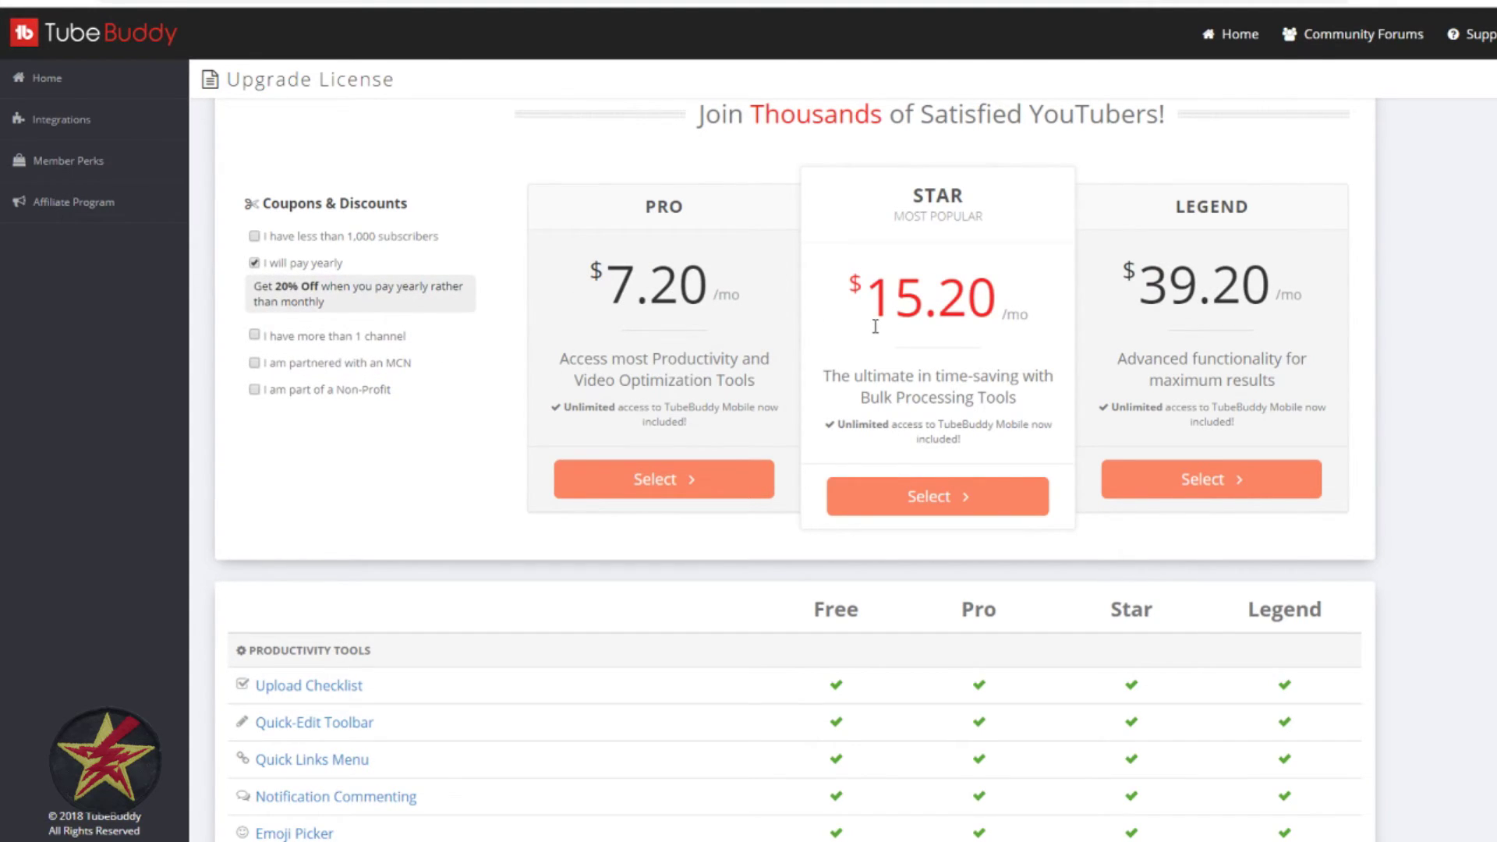
{"action": "left_click", "coordinate": [255, 239]}
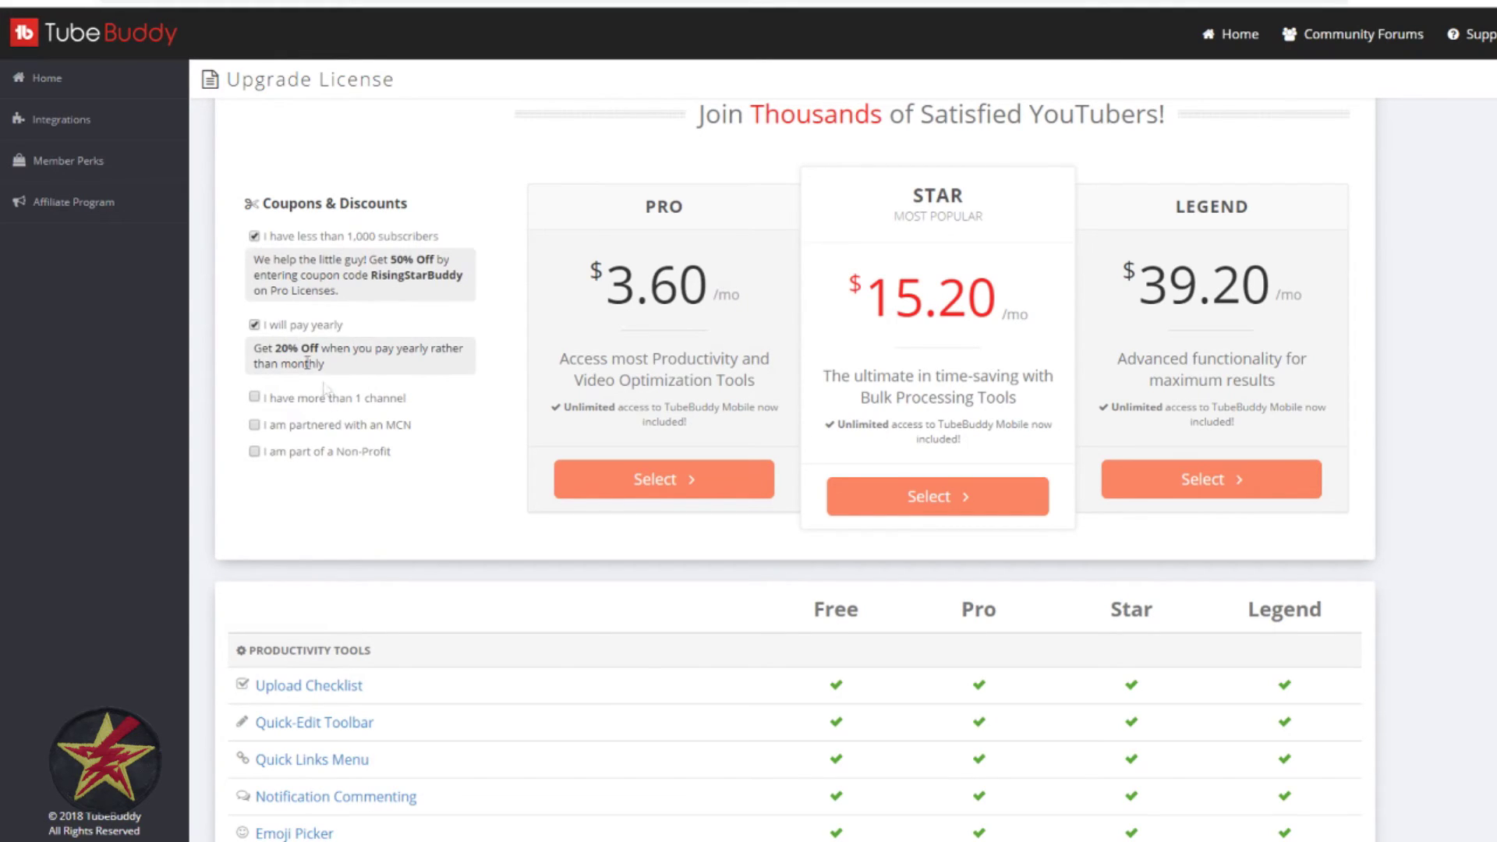
- Clear the yearly payment and subscriber discounts and view the plan feature comparison table
{"action": "left_click", "coordinate": [256, 325]}
{"action": "left_click", "coordinate": [255, 326]}
{"action": "left_click", "coordinate": [255, 237]}
{"action": "left_click", "coordinate": [254, 263]}
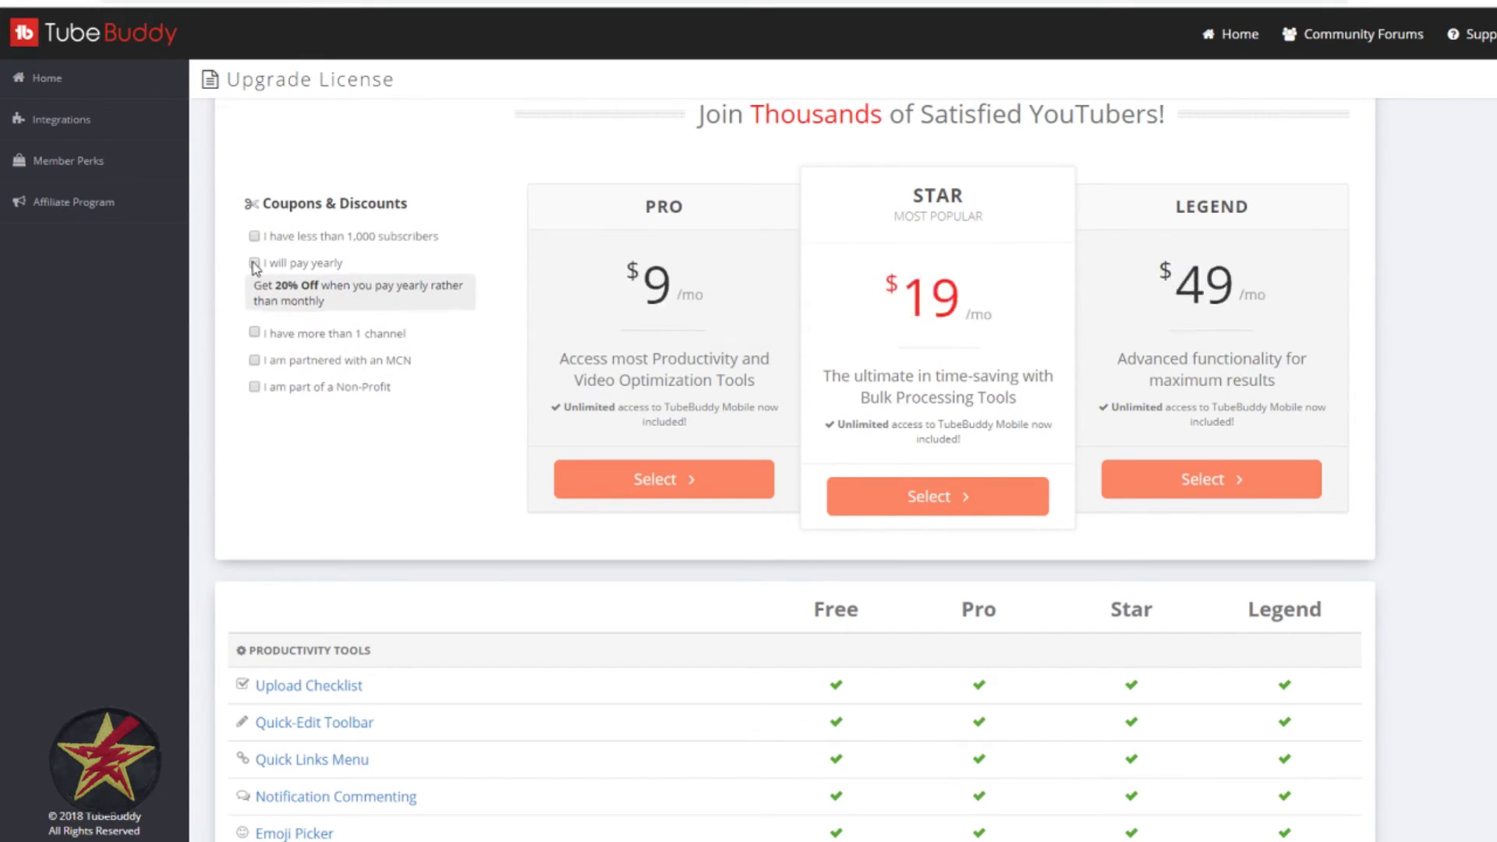
{"action": "scroll", "coordinate": [1403, 392], "scroll_direction": "down", "scroll_amount": 1}
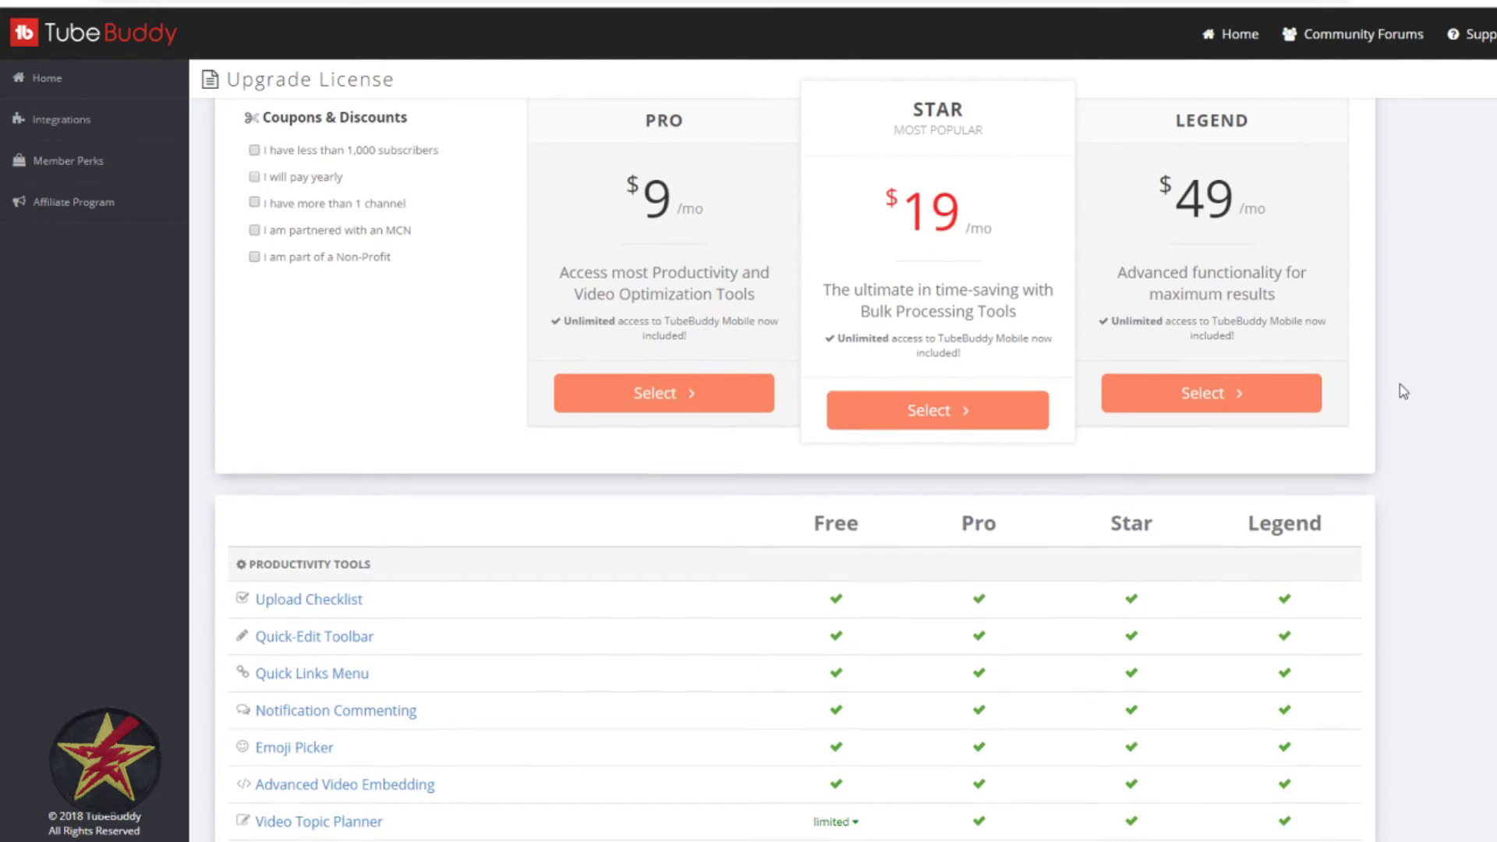